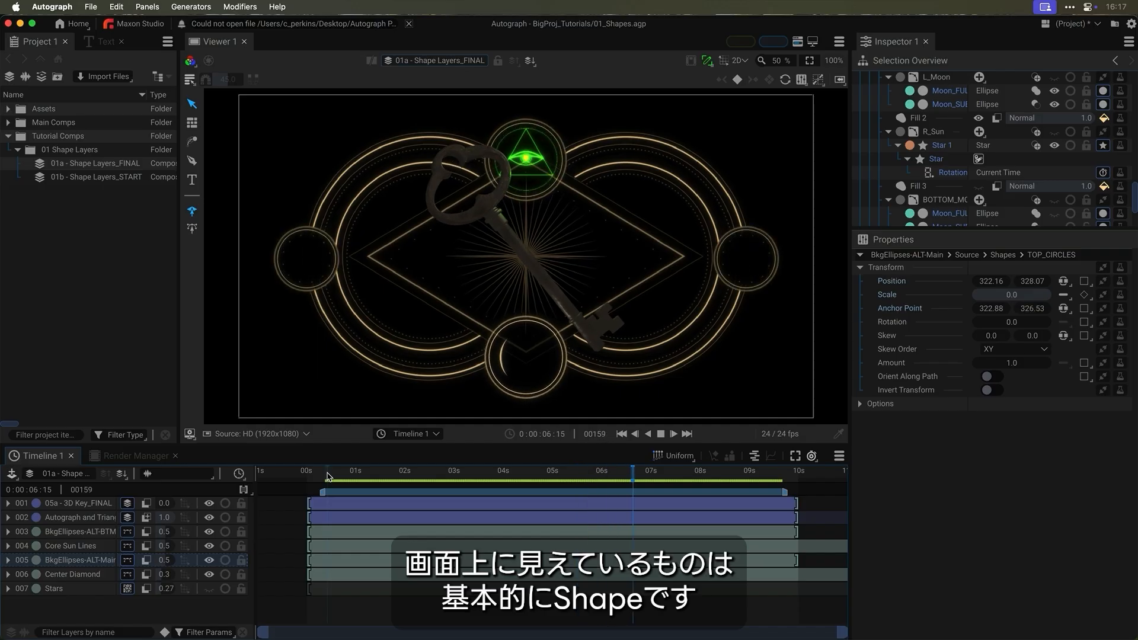
# - Play the finished 01a example, scrub back, then open the 01b - Shape Layers_START composition
pyautogui.press('space')
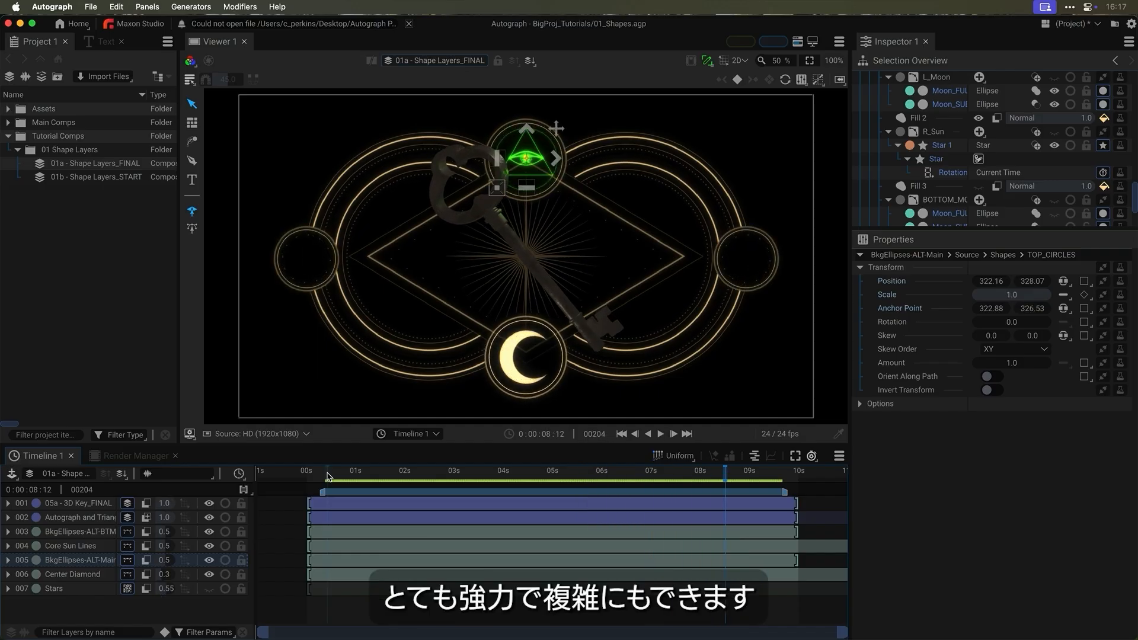
pyautogui.moveTo(725, 473); pyautogui.dragTo(672, 478)
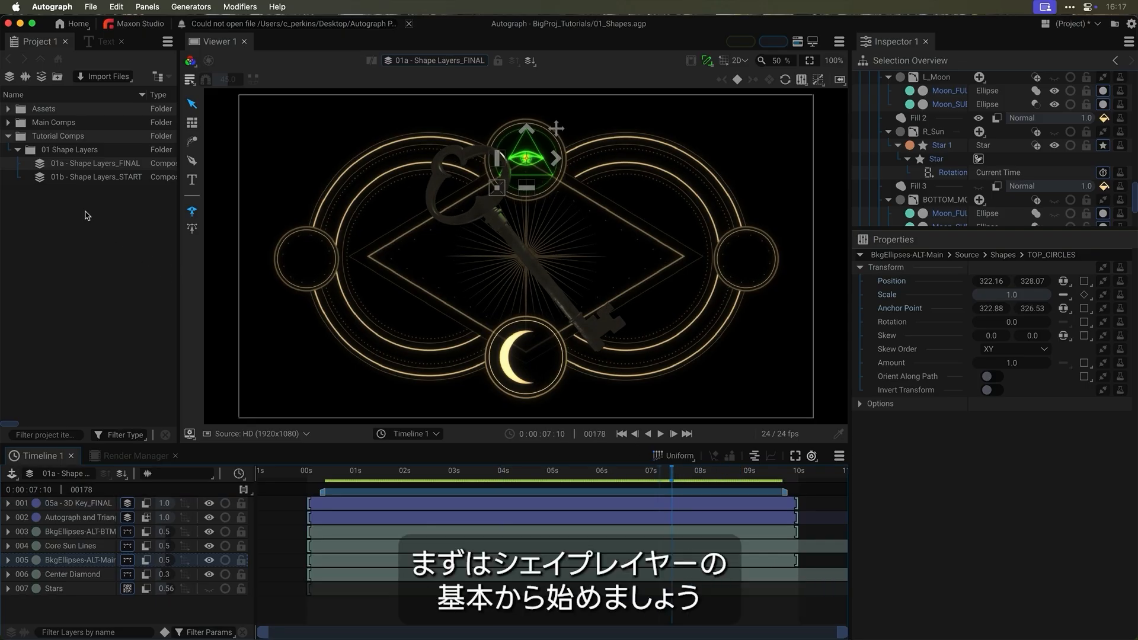
pyautogui.doubleClick(41, 179)
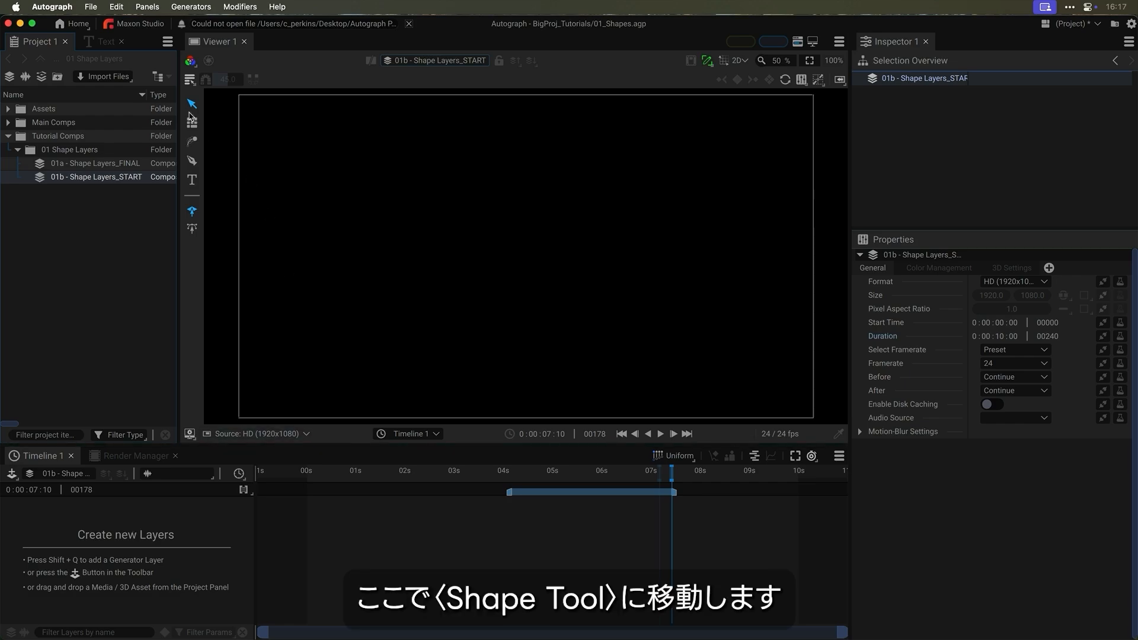
# - Switch to polygon shape creation, draw a trial pentagon, and undo it
pyautogui.click(194, 164)
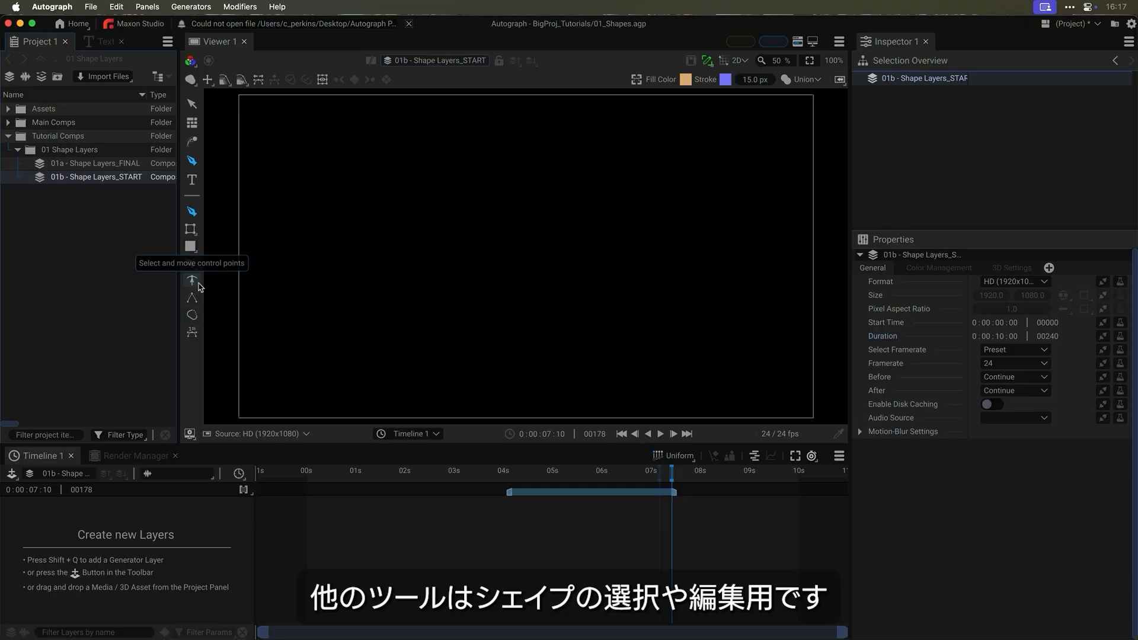
pyautogui.click(191, 249)
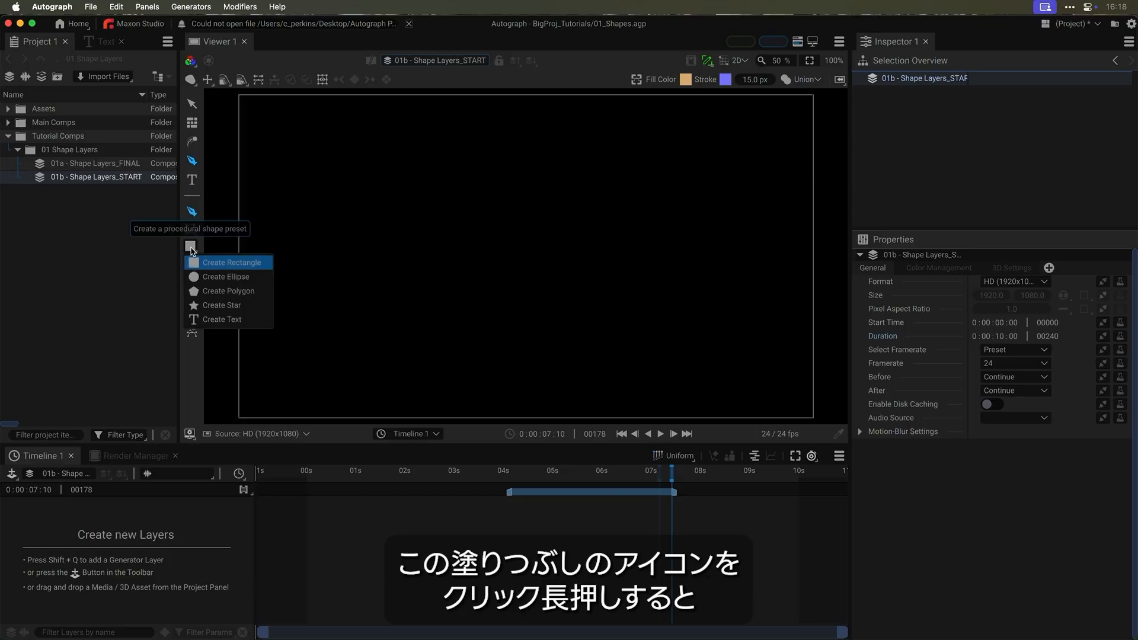
pyautogui.click(231, 292)
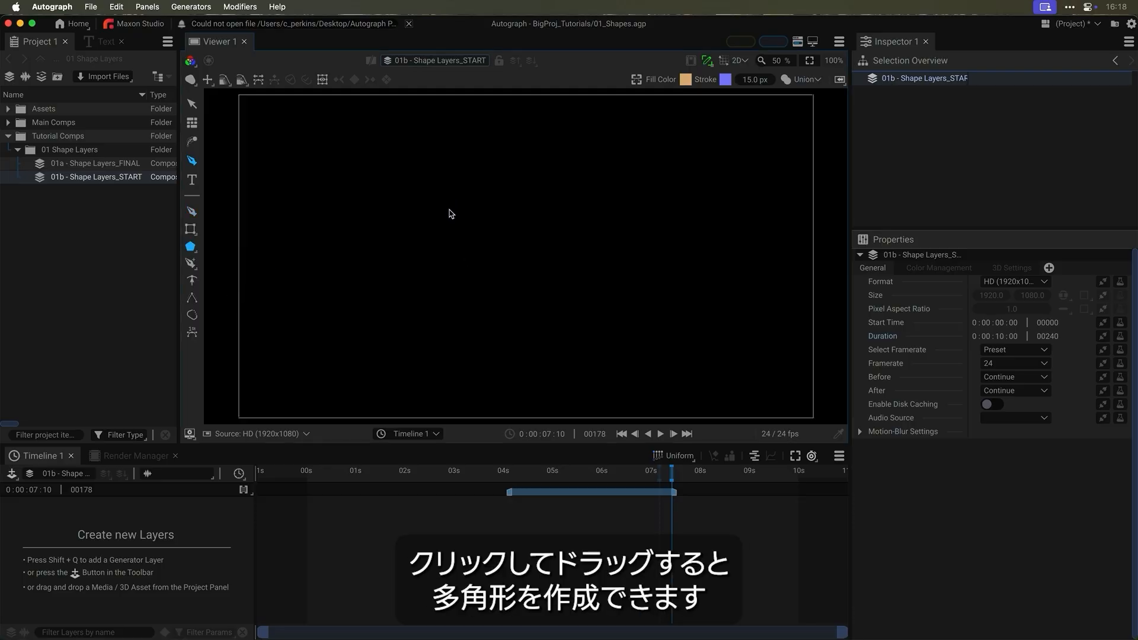
pyautogui.moveTo(505, 269); pyautogui.dragTo(599, 315)
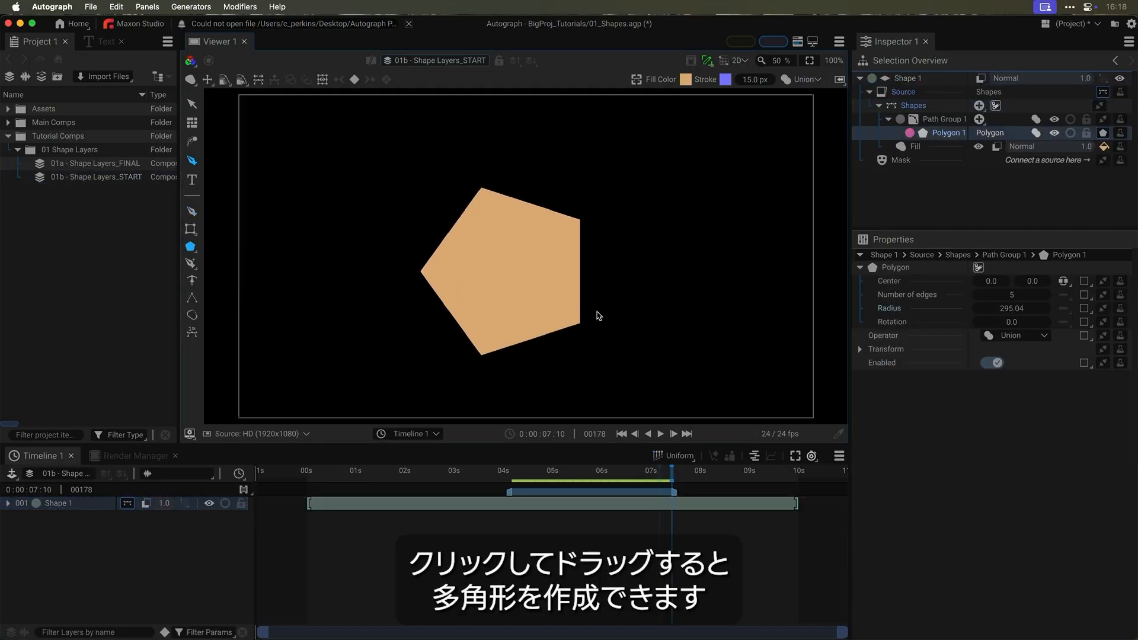
pyautogui.press('super+z')
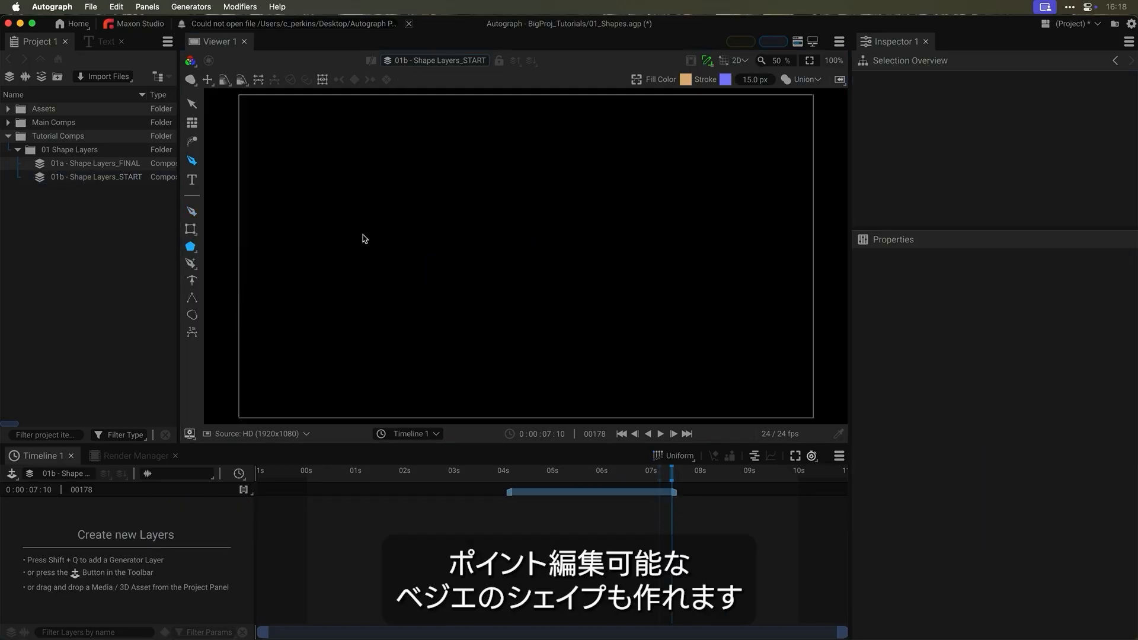
# - Pass over the rectangle and ellipse options and switch to the Bezier pen tool
pyautogui.click(190, 230)
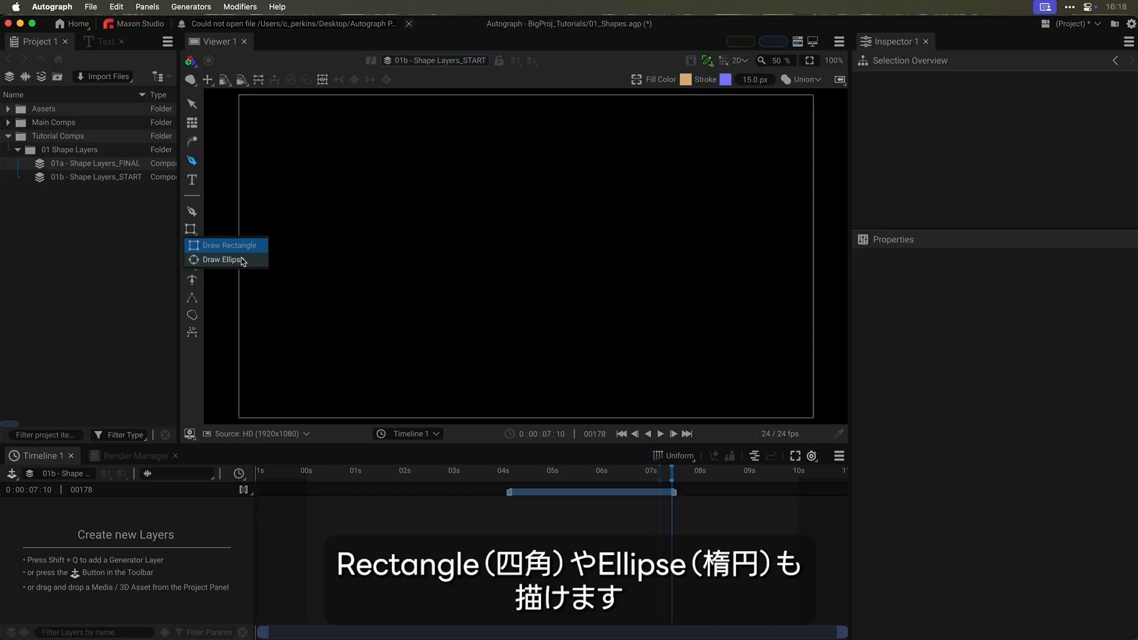
pyautogui.click(193, 212)
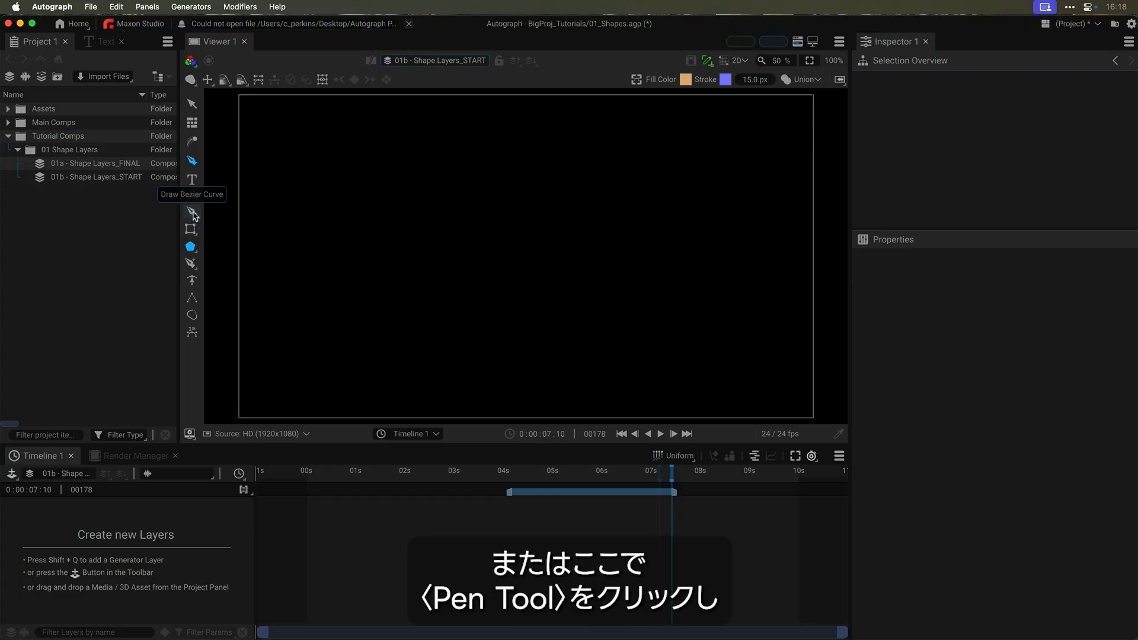
pyautogui.click(192, 213)
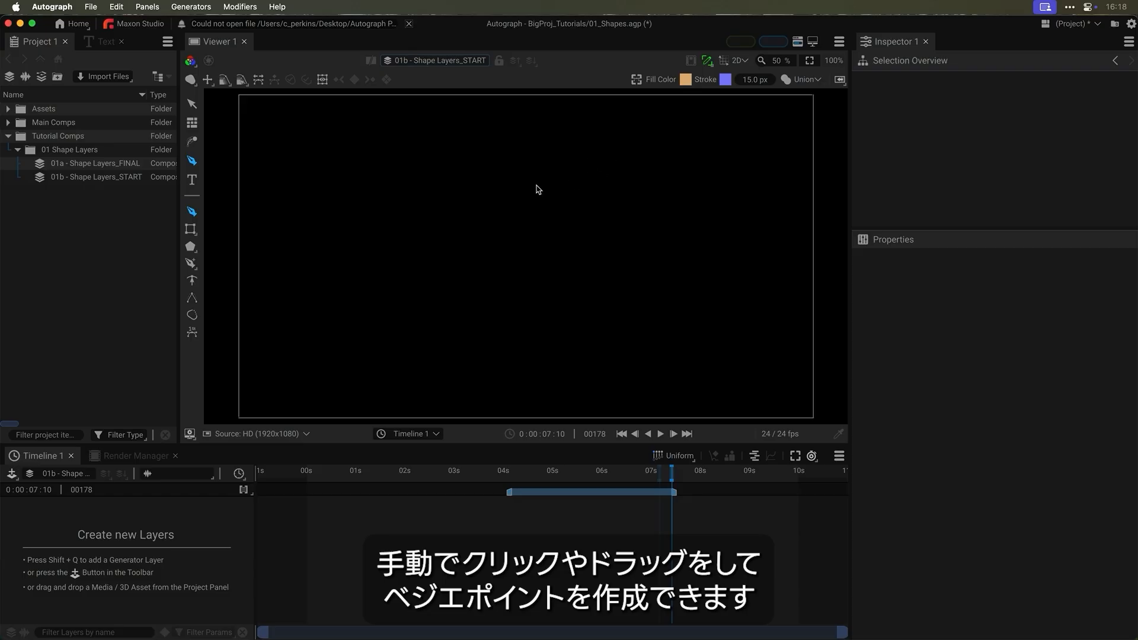
# - Draw a closed Bezier path with smooth and corner points, then select the Shape 1 layer
pyautogui.click(613, 156)
pyautogui.moveTo(504, 199); pyautogui.dragTo(376, 165)
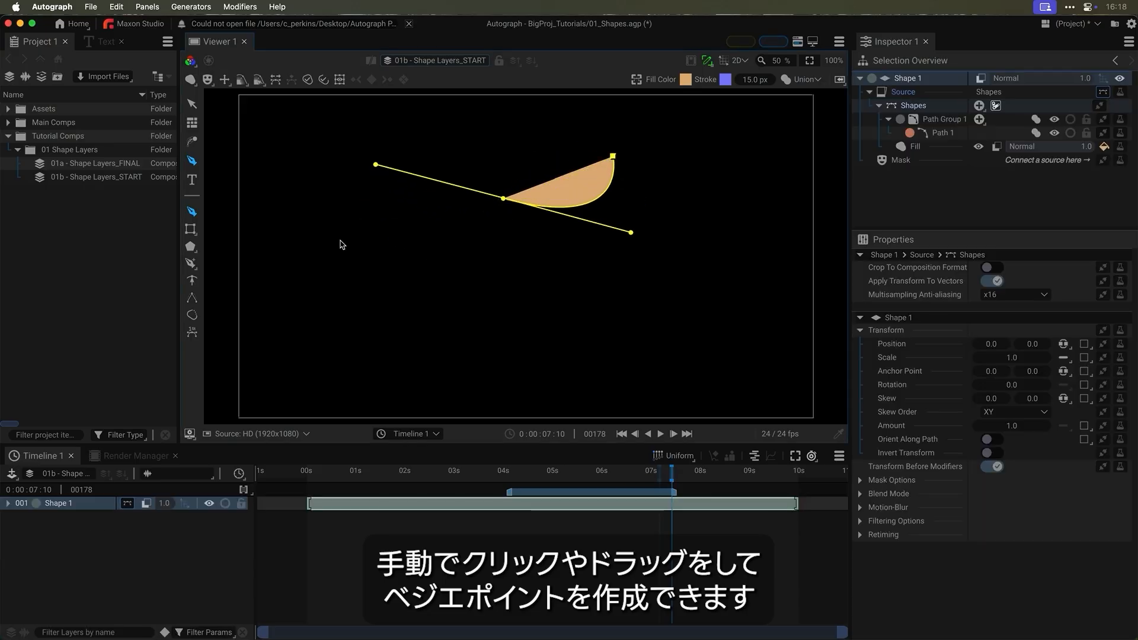
pyautogui.click(339, 241)
pyautogui.moveTo(553, 330); pyautogui.dragTo(733, 273)
pyautogui.click(694, 193)
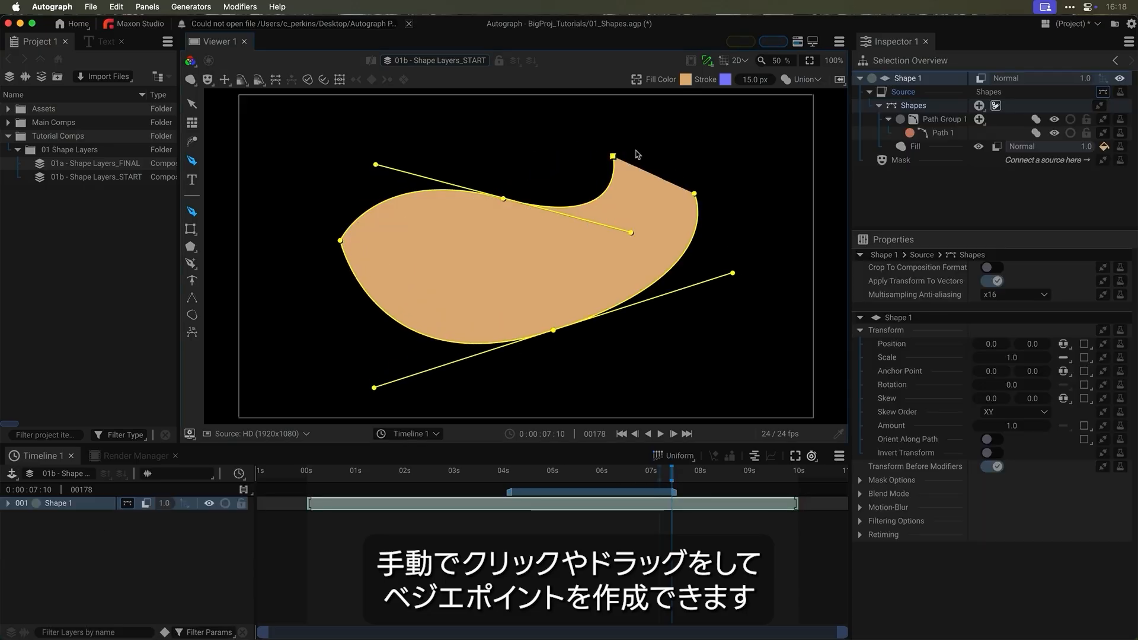
pyautogui.click(613, 156)
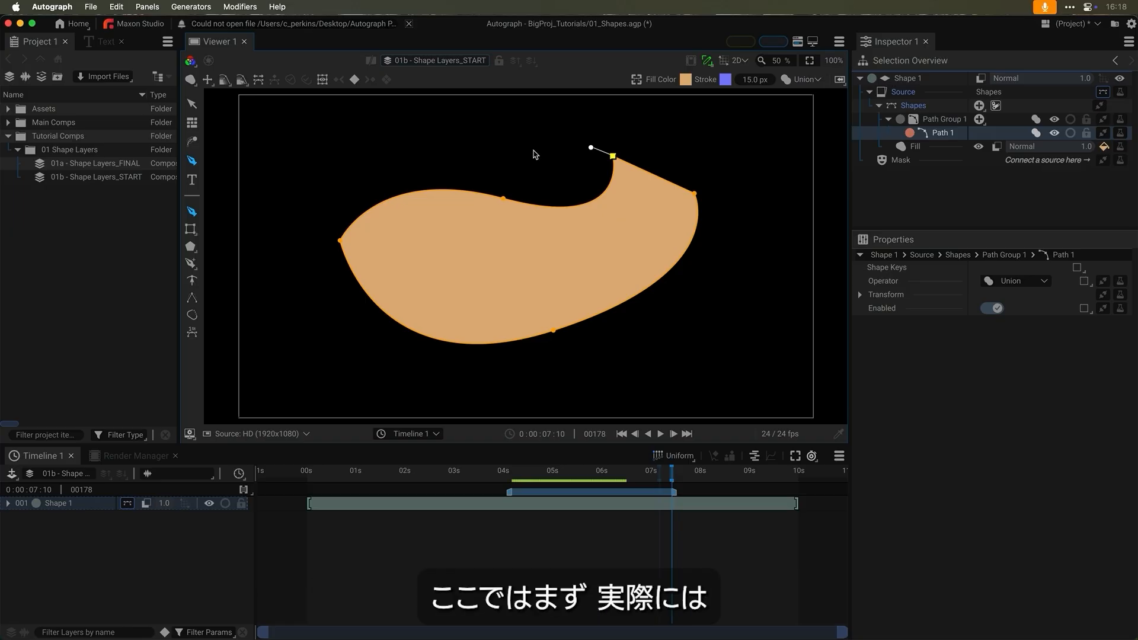
pyautogui.click(526, 509)
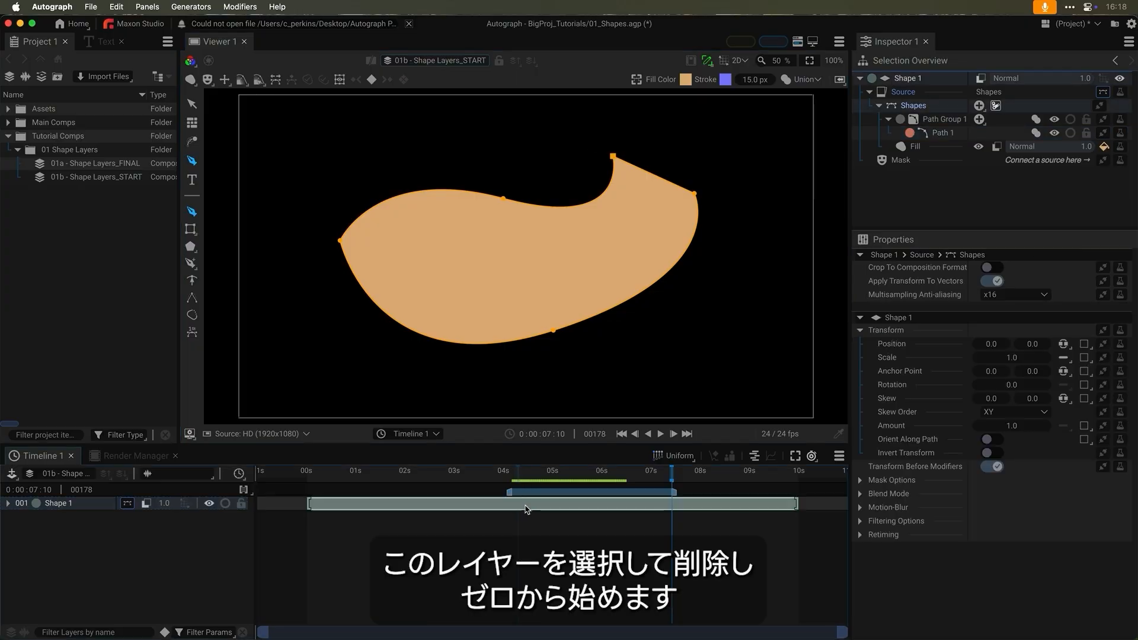
# - Delete the Shape 1 layer, widen the inspector, and add an empty Shapes generator layer
pyautogui.press('Delete')
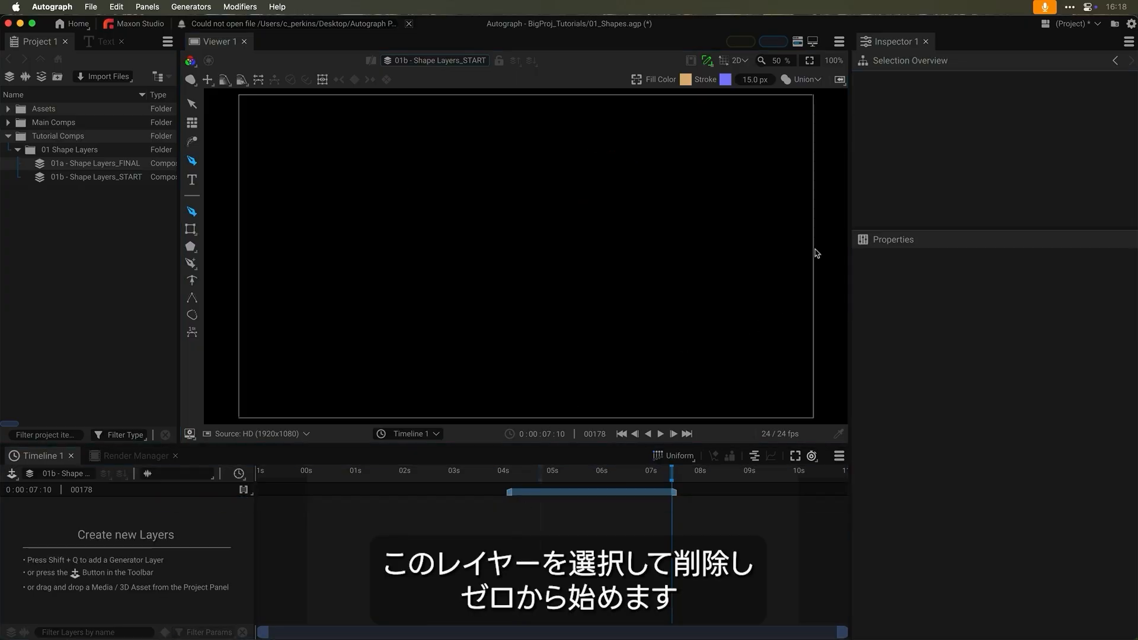
pyautogui.moveTo(790, 208); pyautogui.dragTo(774, 212)
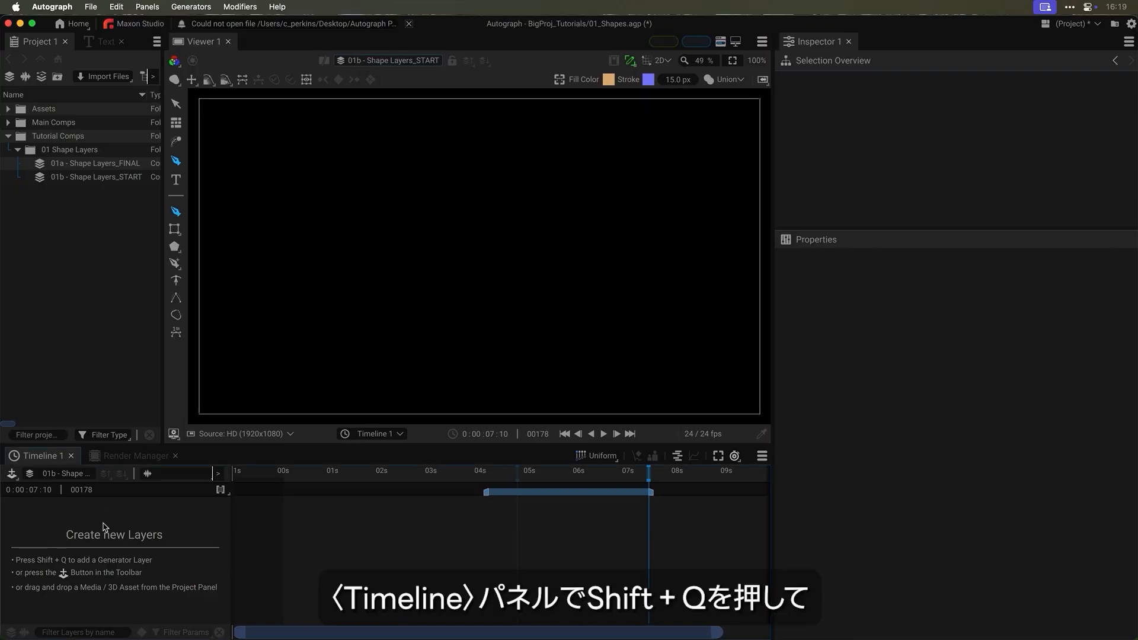
pyautogui.hotkey('shift', 'q')
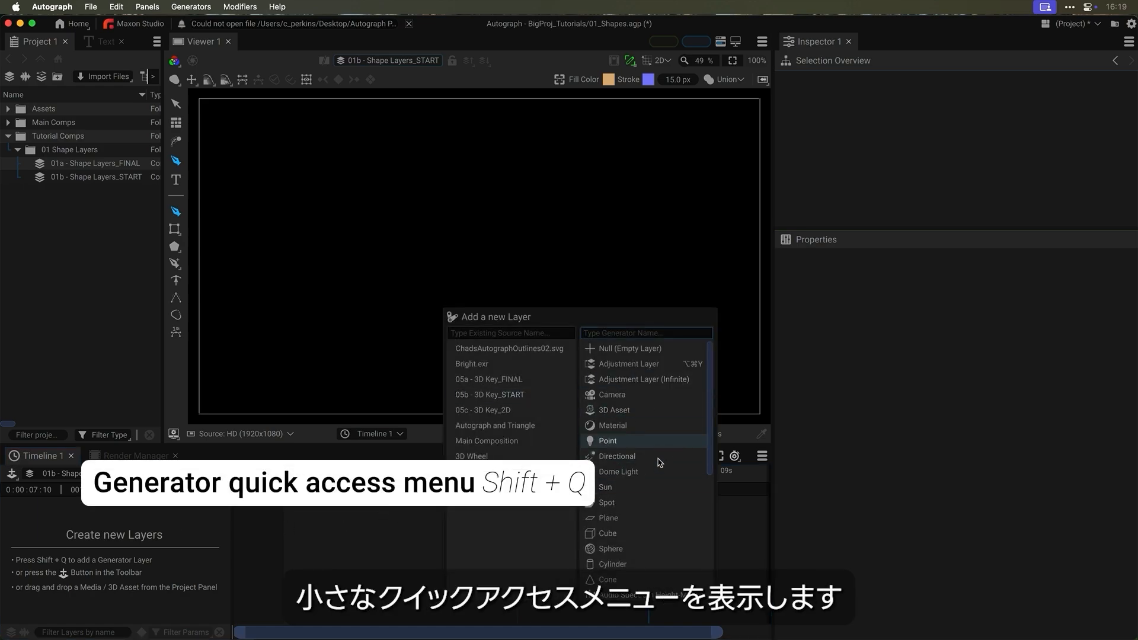
pyautogui.press('Escape')
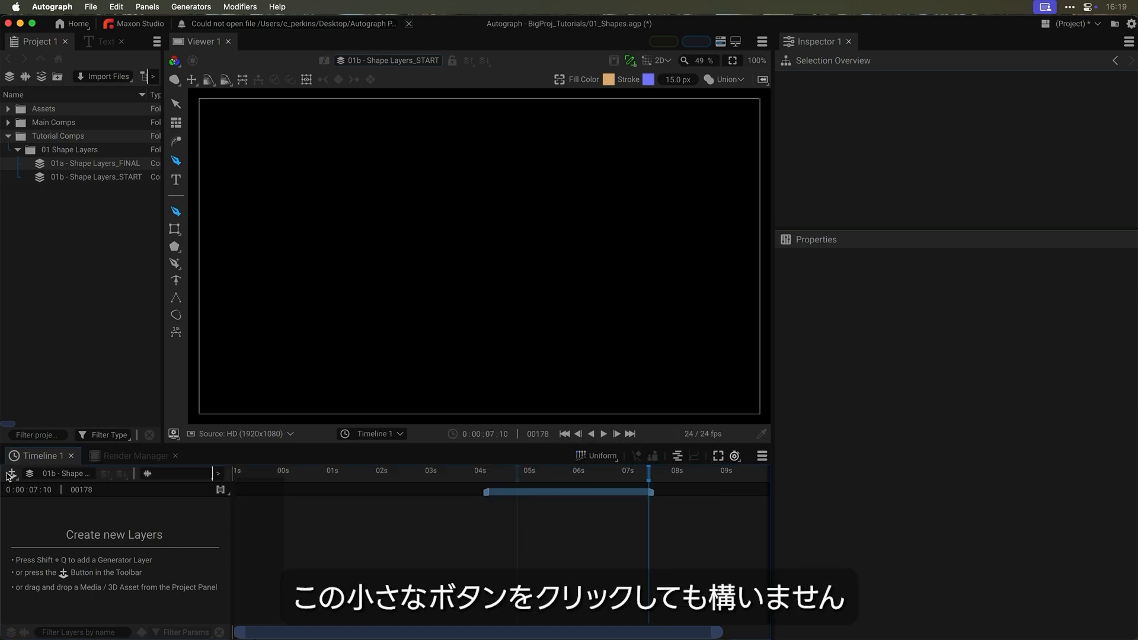
pyautogui.click(10, 475)
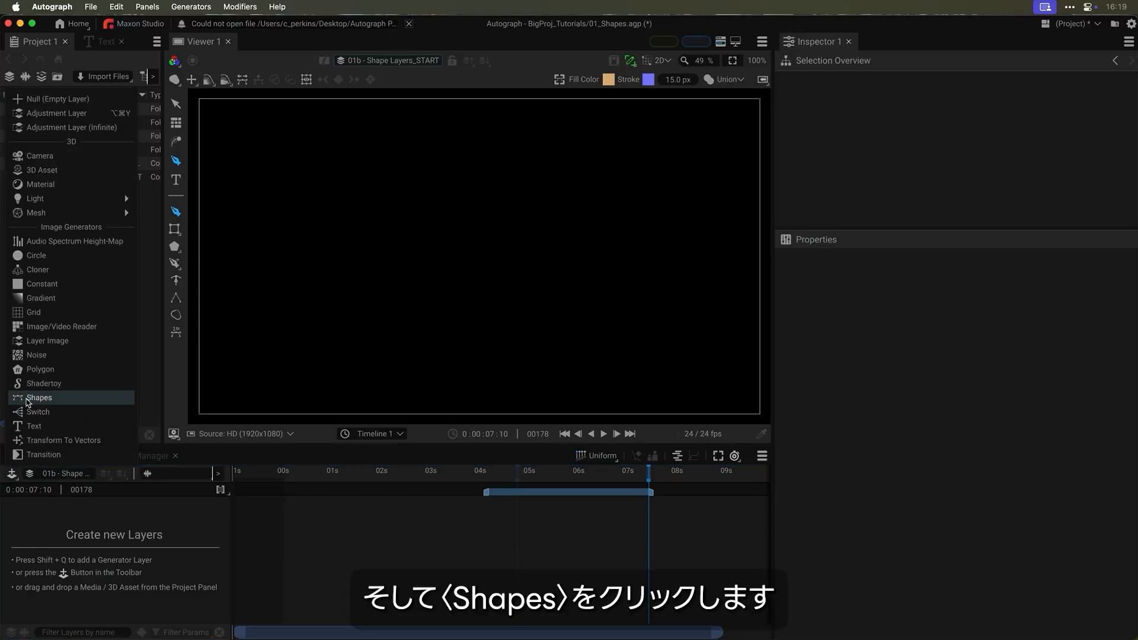
pyautogui.click(49, 402)
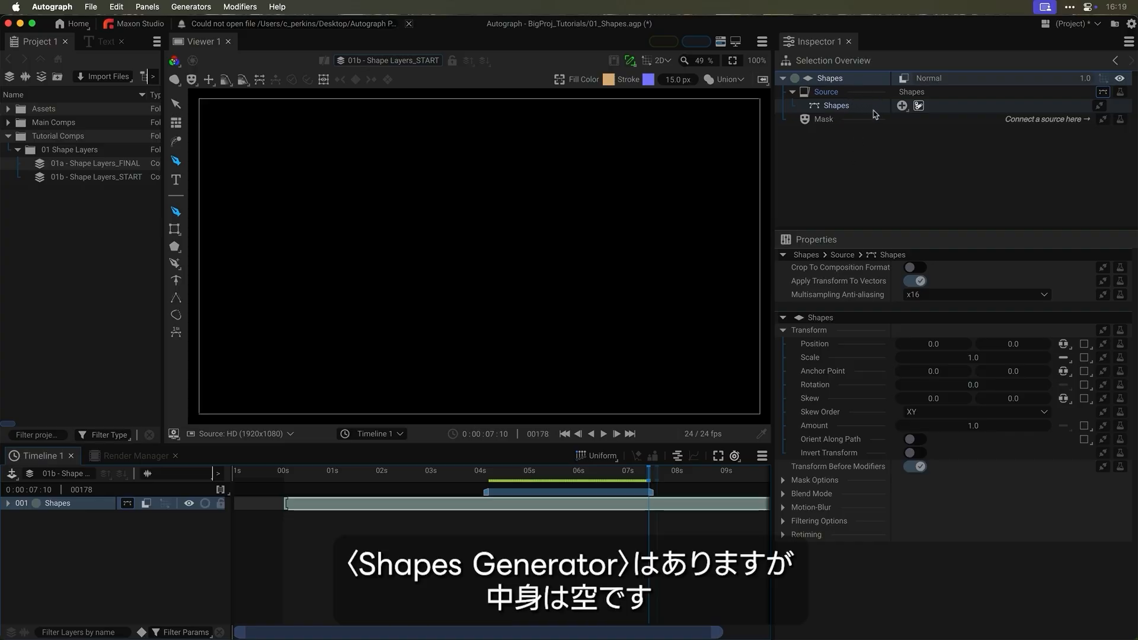
# - Add Shape Group 1 under Shapes with a Path Group inside it
pyautogui.click(902, 106)
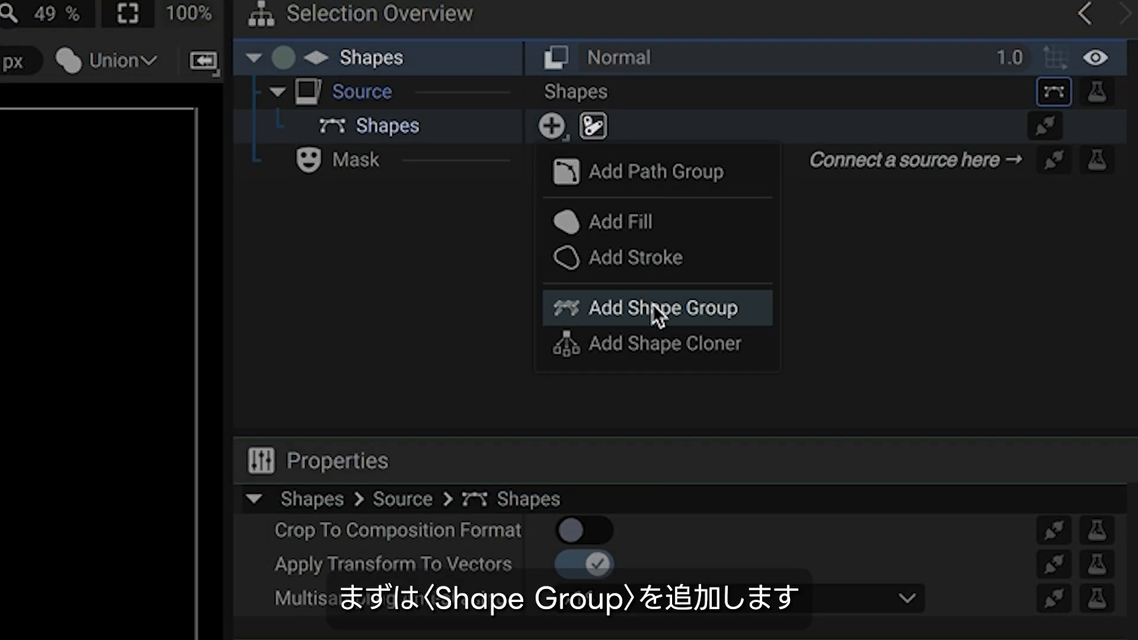
pyautogui.click(653, 304)
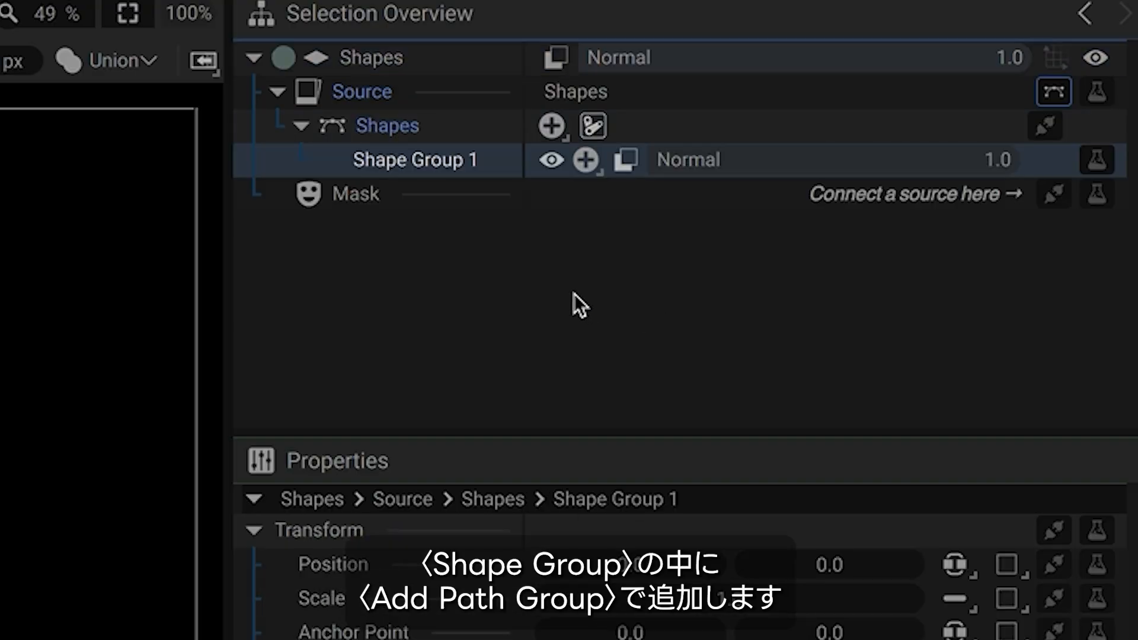
pyautogui.click(586, 161)
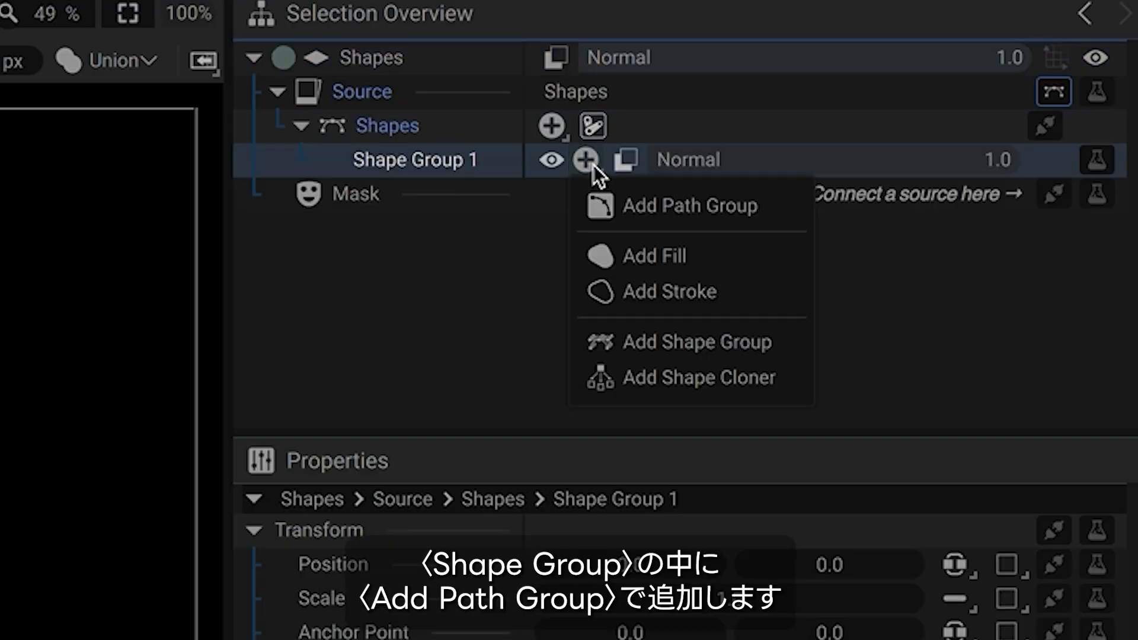
pyautogui.click(623, 208)
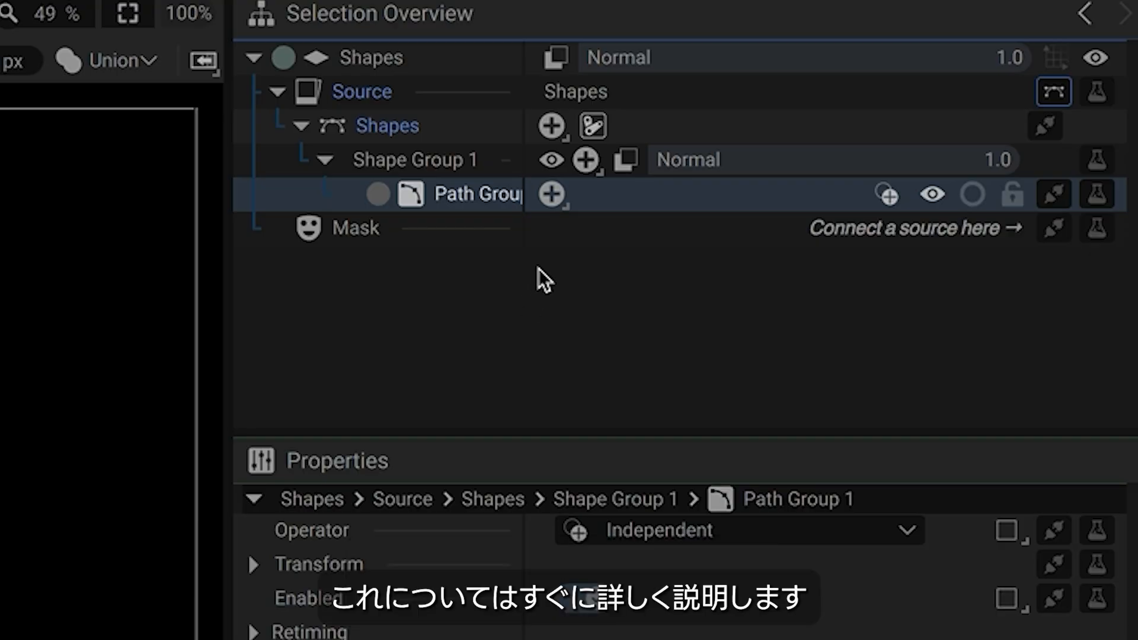
# - Add a Polygon to the Path Group and a Fill to Shape Group 1
pyautogui.click(552, 194)
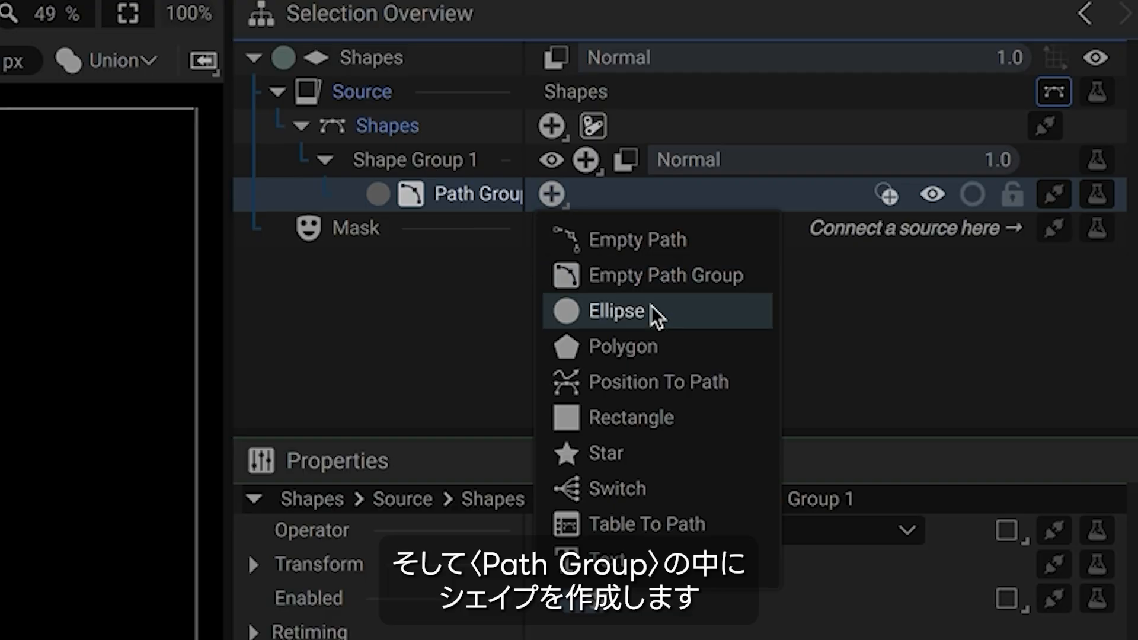
pyautogui.click(655, 346)
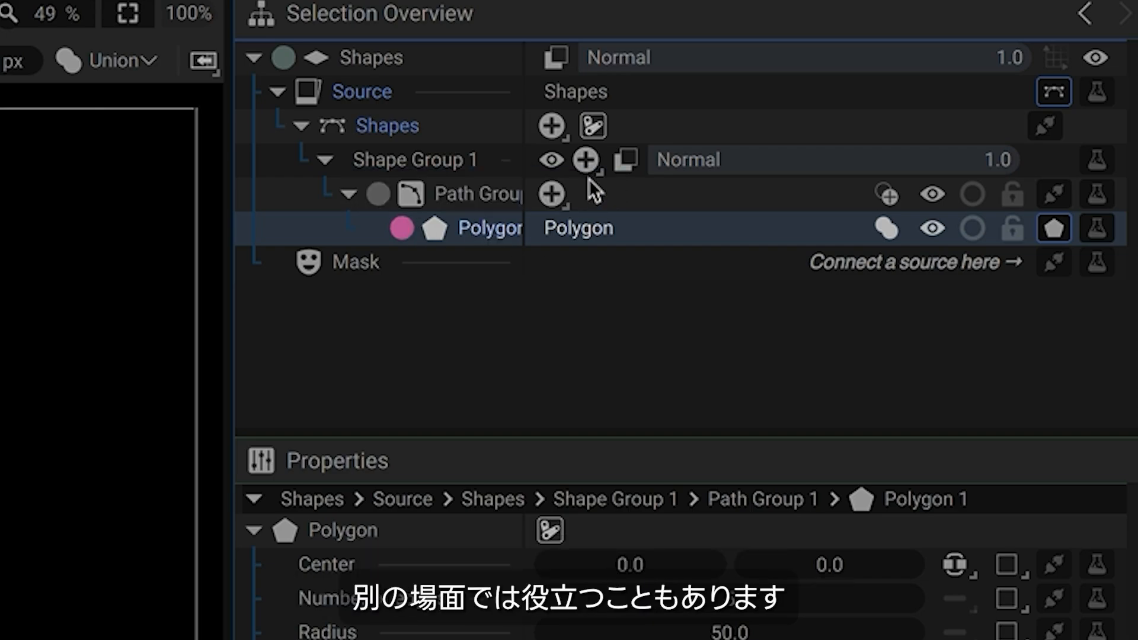
pyautogui.click(589, 161)
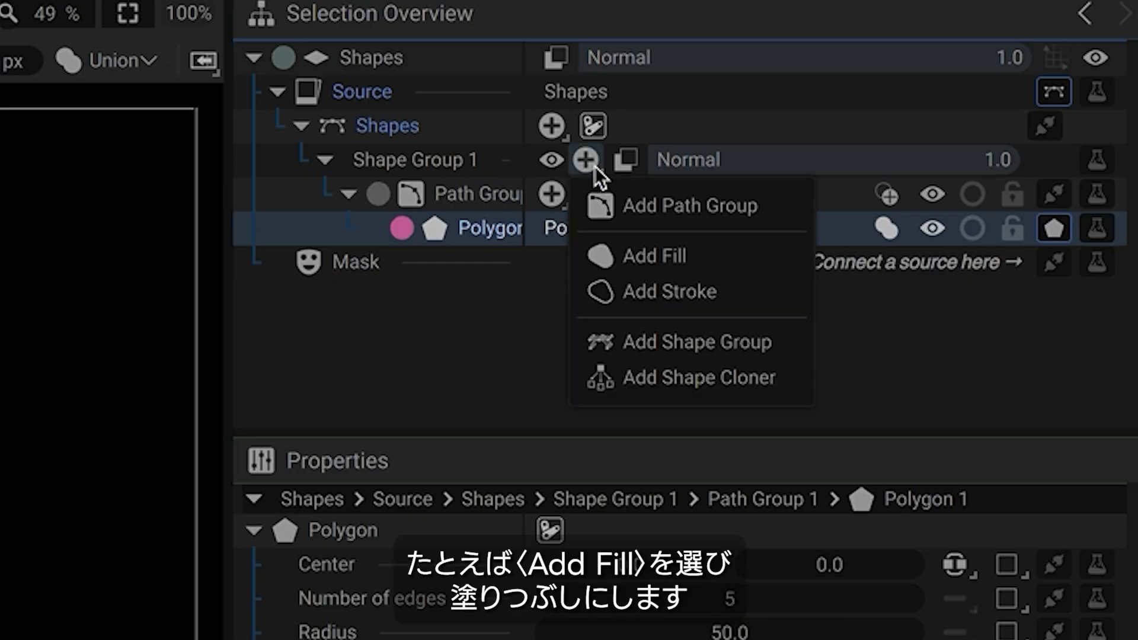
pyautogui.click(688, 258)
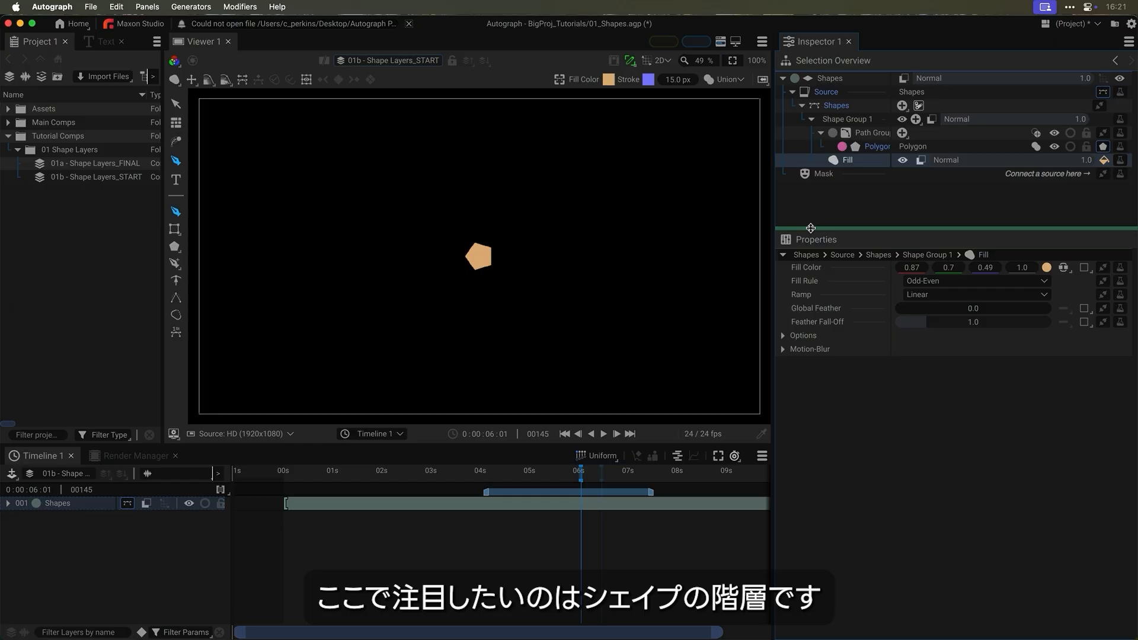
# - Enlarge the hierarchy overview and select Shapes, Shape Group 1, Path Group and Fill in turn
pyautogui.moveTo(811, 228); pyautogui.dragTo(812, 315)
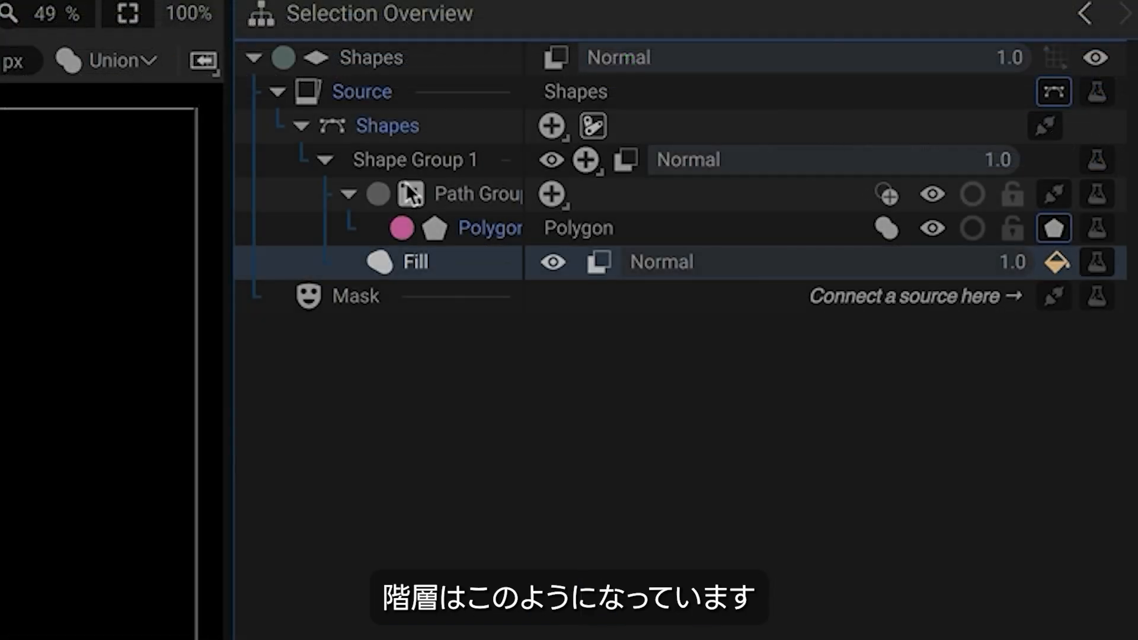
pyautogui.click(349, 194)
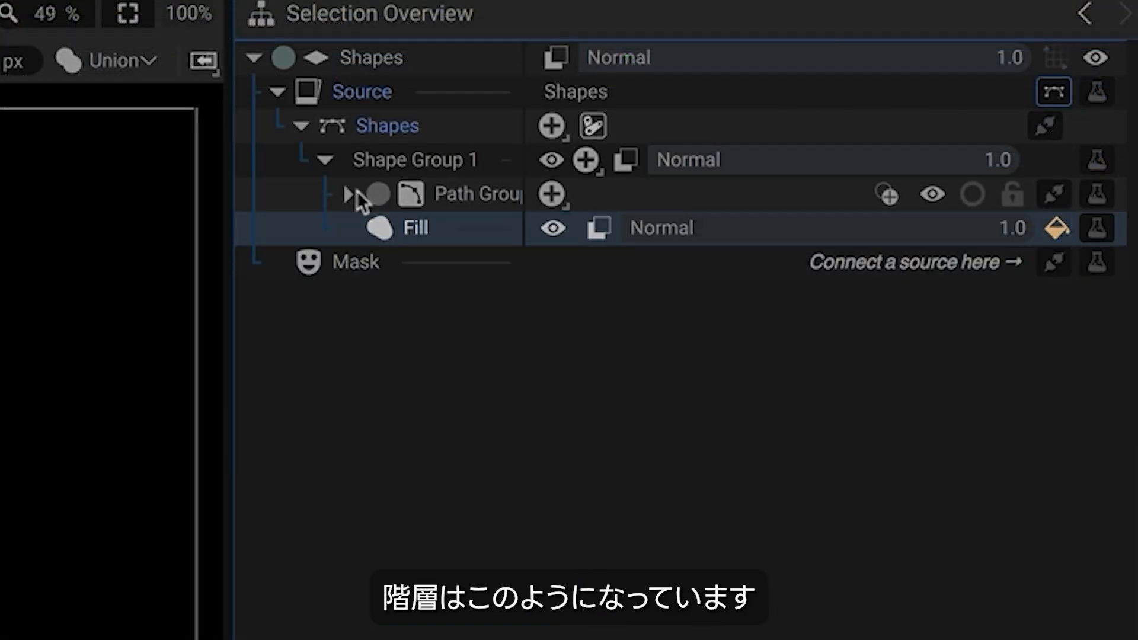
pyautogui.click(389, 131)
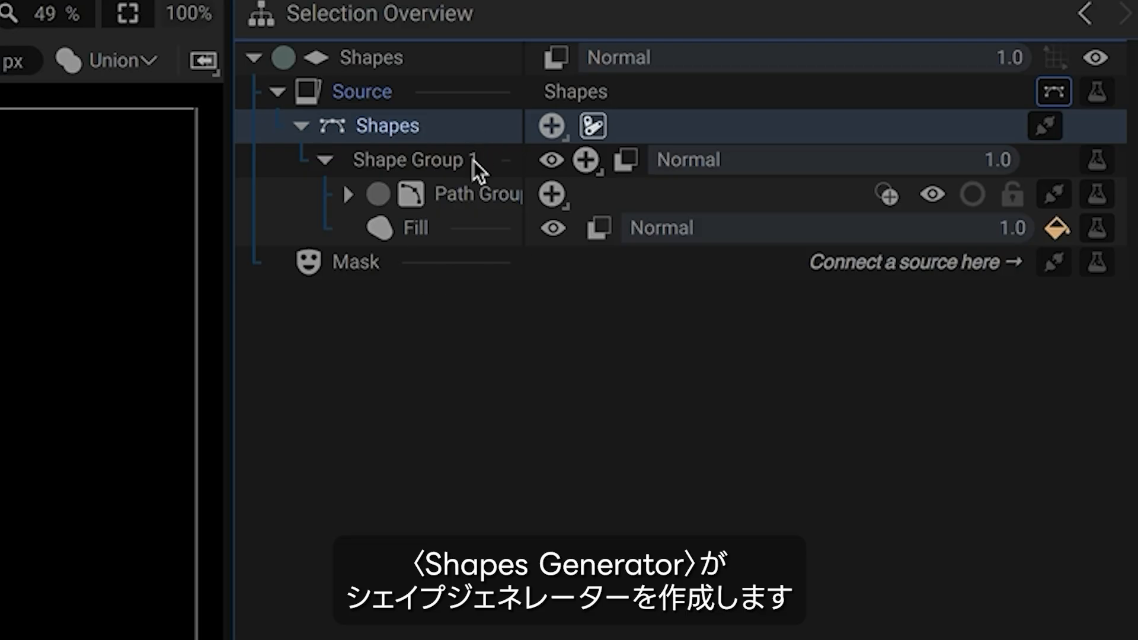
pyautogui.click(434, 170)
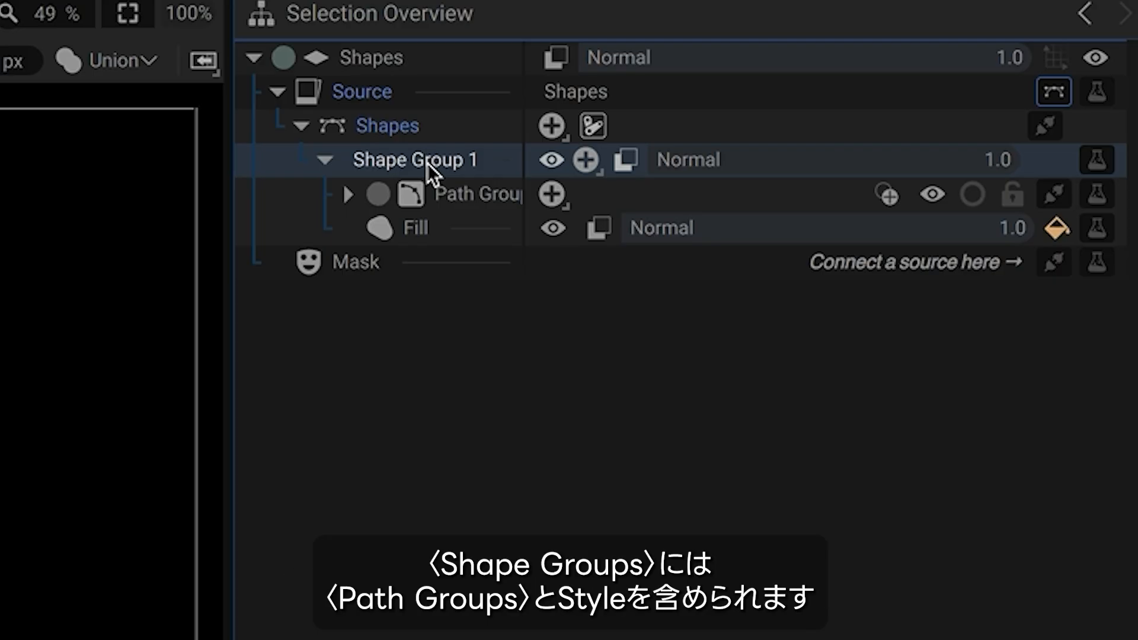
pyautogui.click(477, 190)
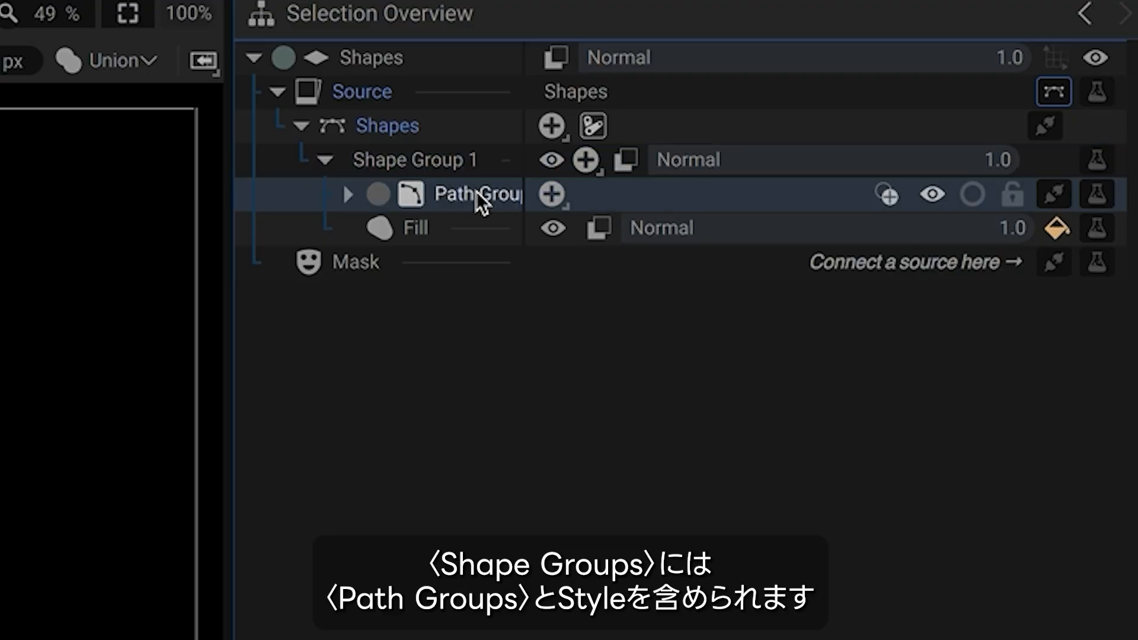
pyautogui.click(418, 230)
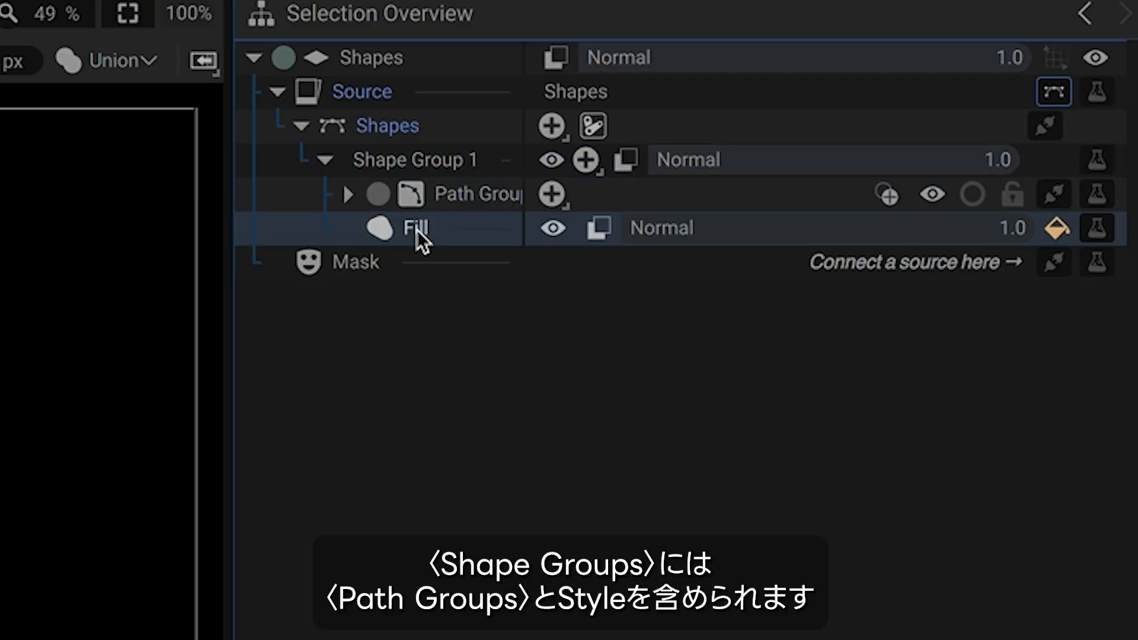
pyautogui.click(386, 165)
pyautogui.click(472, 195)
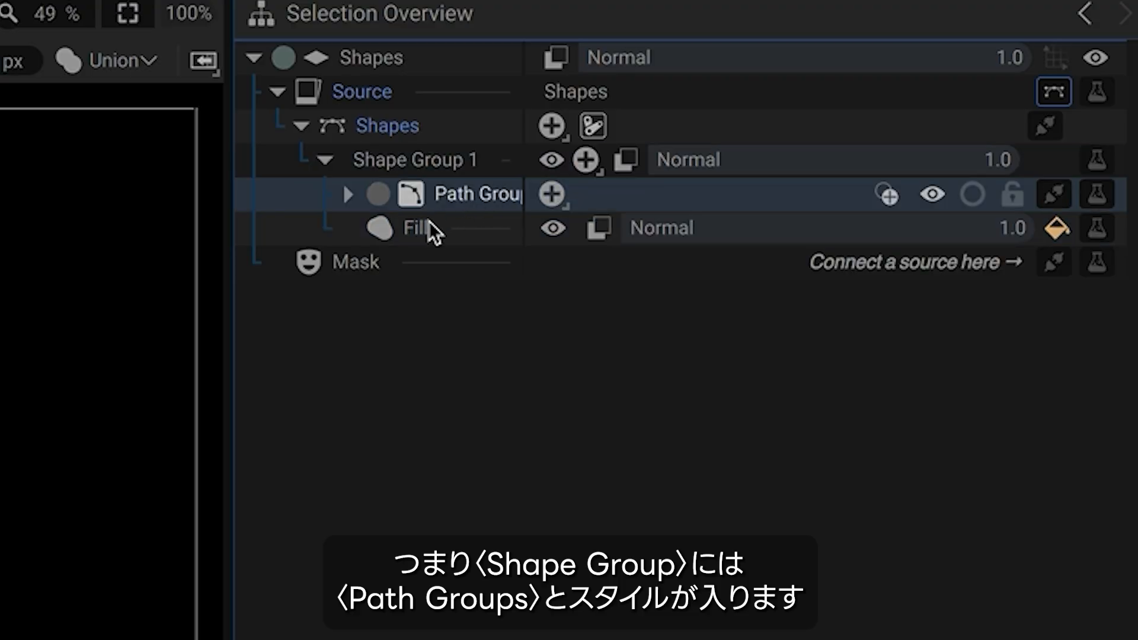
pyautogui.click(428, 228)
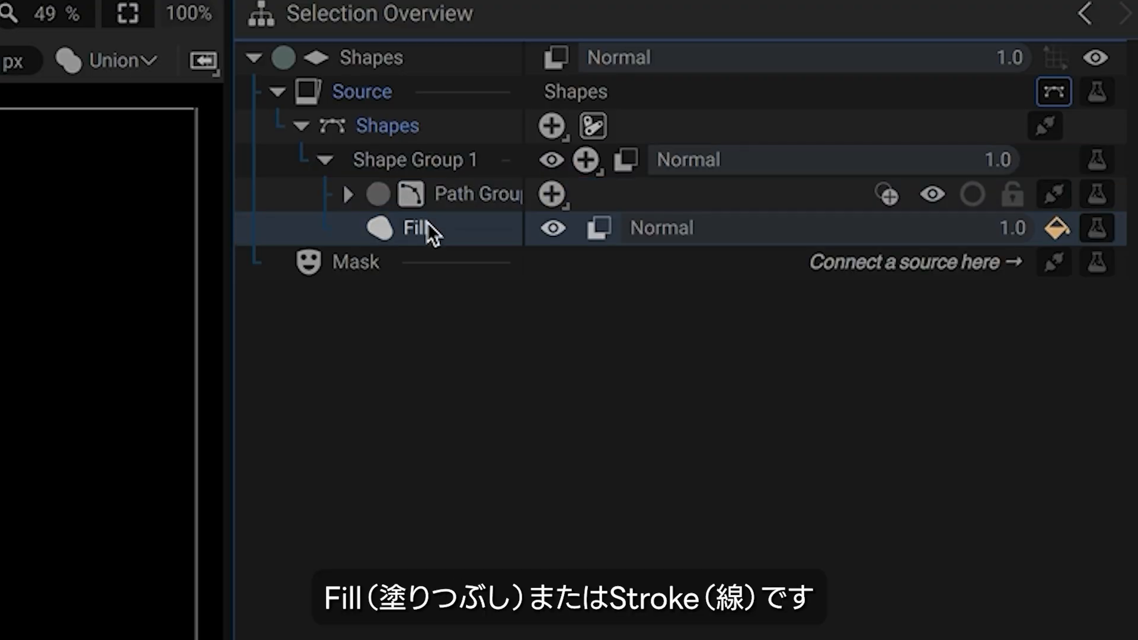
# - Expand the Path Group, select the Polygon, and browse the shape list without adding anything
pyautogui.click(350, 194)
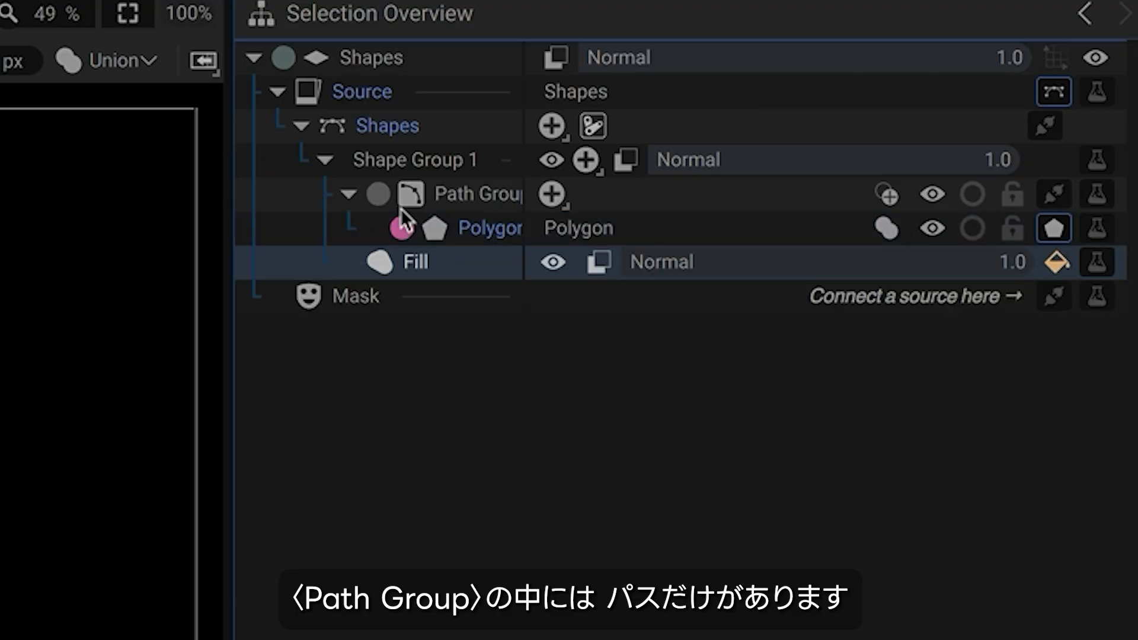
pyautogui.click(482, 194)
pyautogui.click(485, 225)
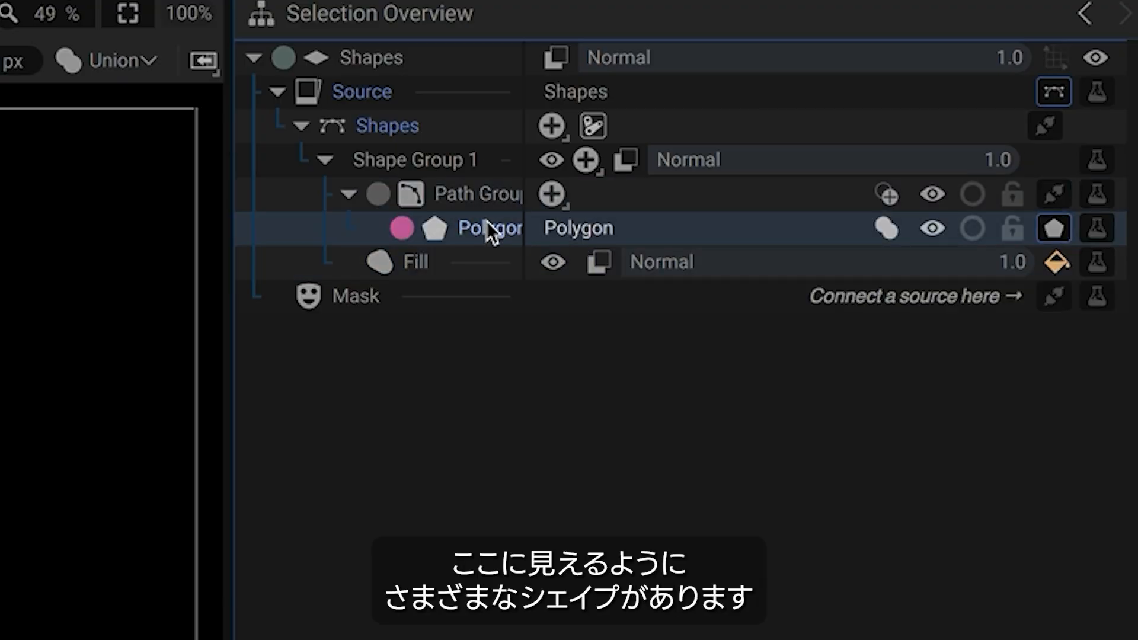
pyautogui.click(552, 194)
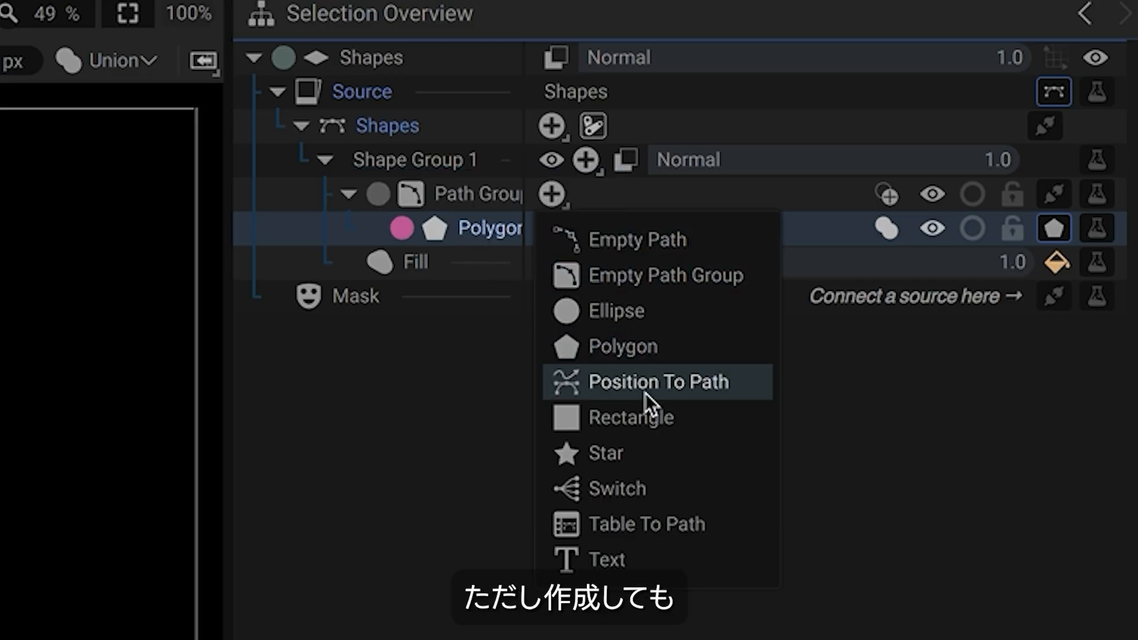
pyautogui.click(469, 231)
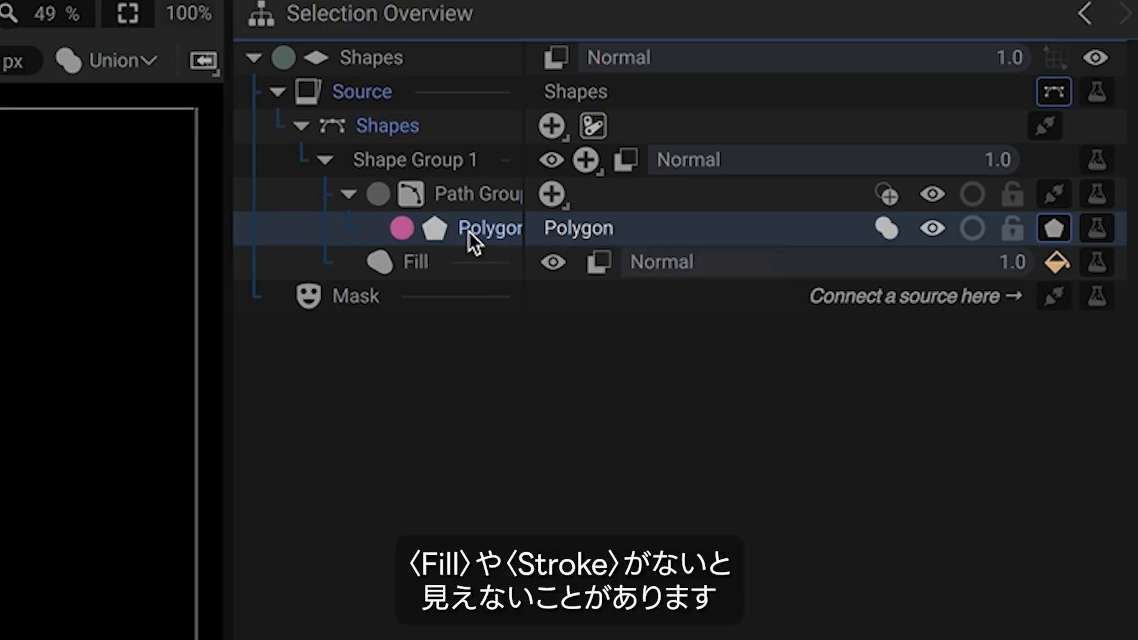
pyautogui.click(431, 261)
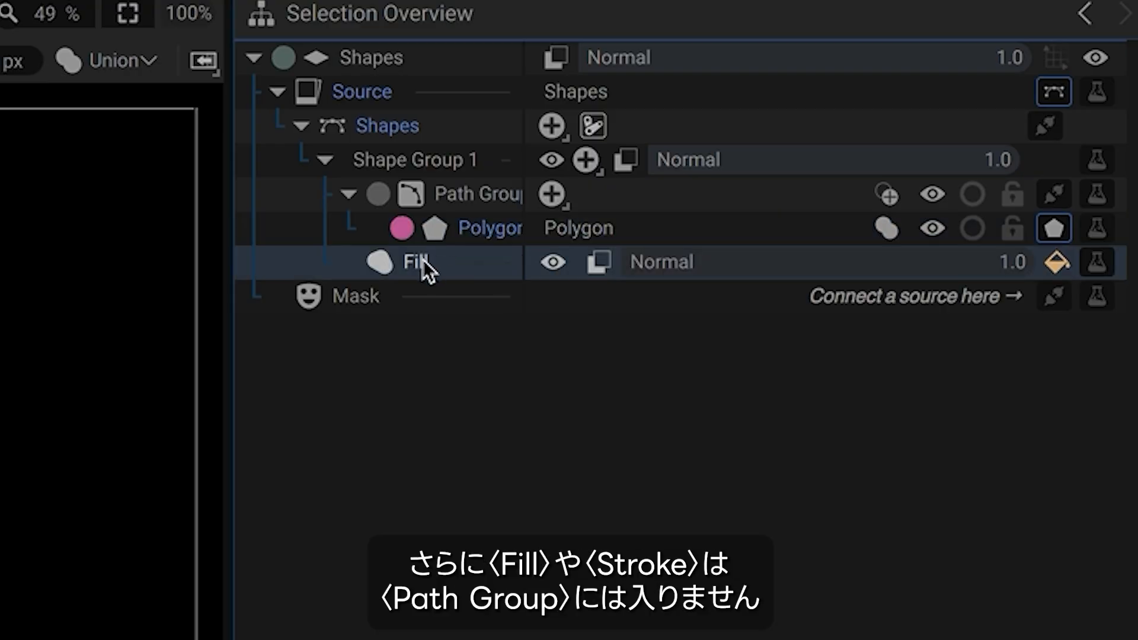
pyautogui.click(480, 201)
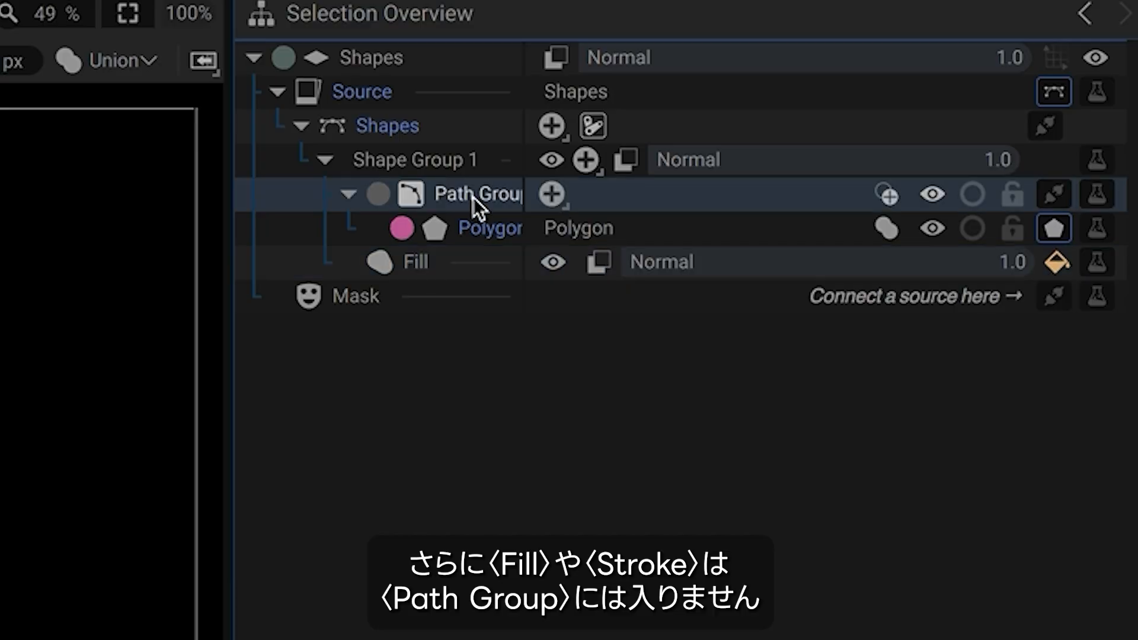
# - Collapse and re-expand the Path Group while selecting Shape Group 1, Fill, Polygon and Path Group
pyautogui.click(436, 165)
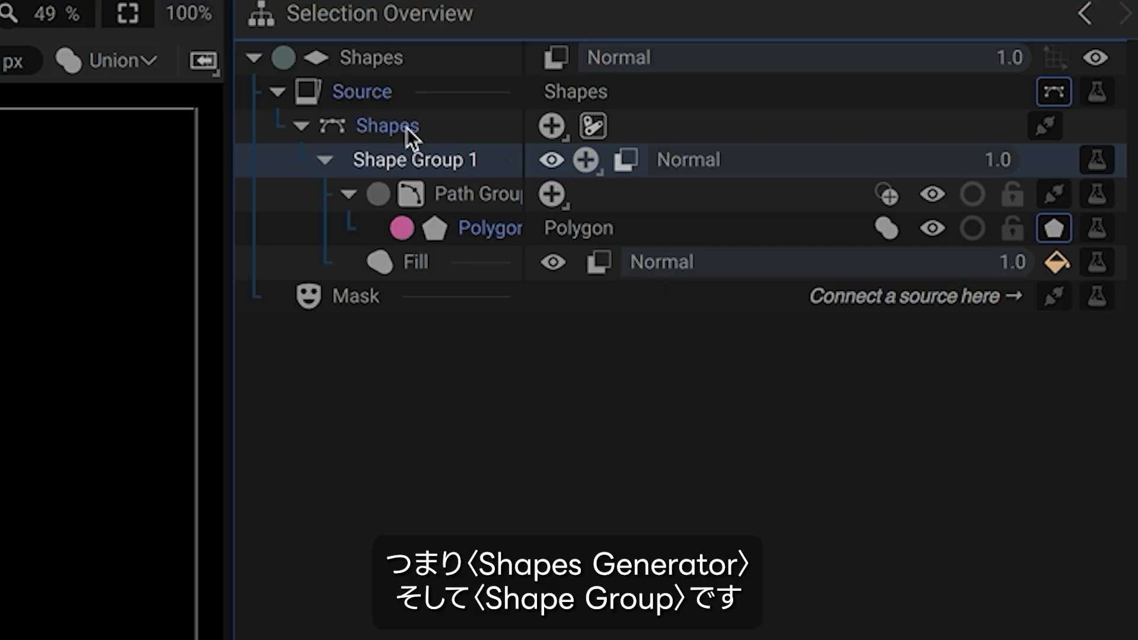
pyautogui.click(468, 200)
pyautogui.click(347, 193)
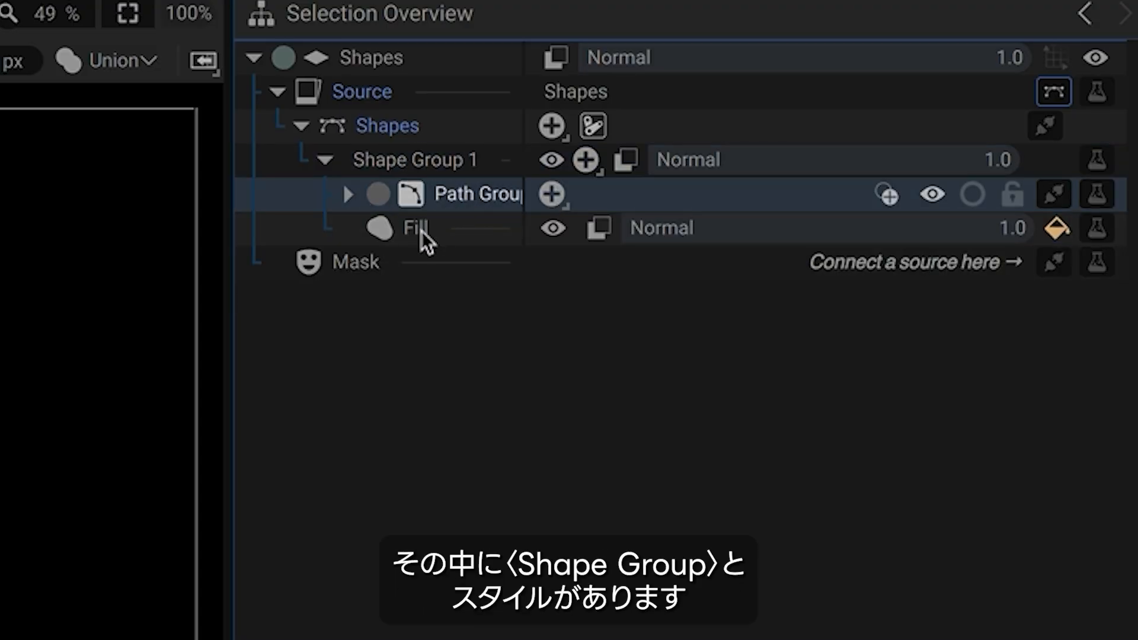
pyautogui.click(419, 231)
pyautogui.click(349, 194)
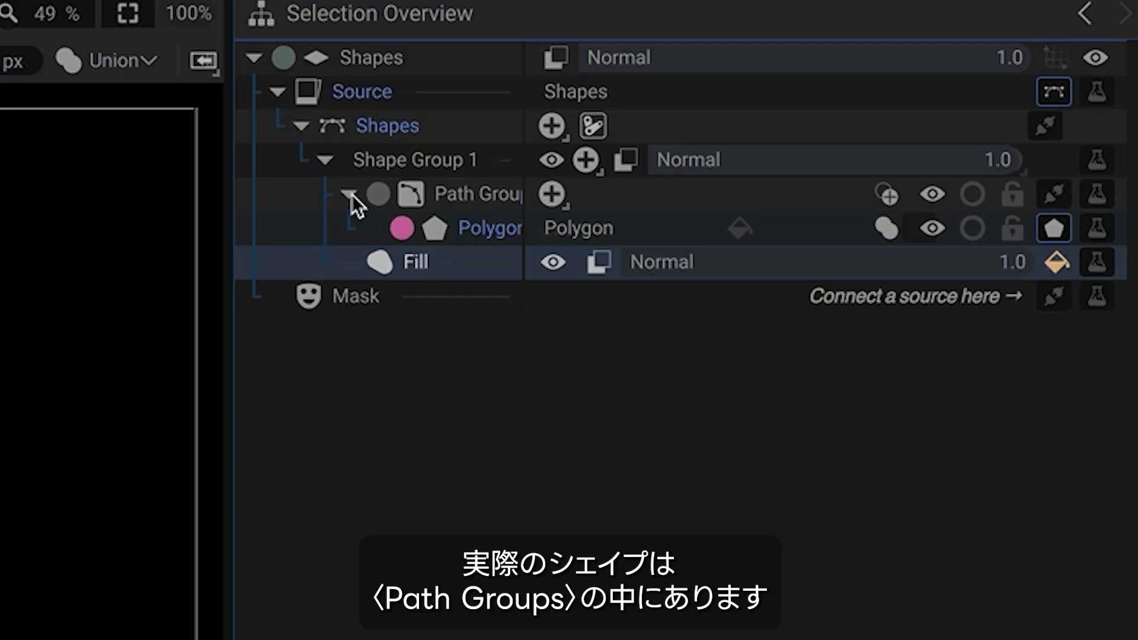
pyautogui.click(484, 230)
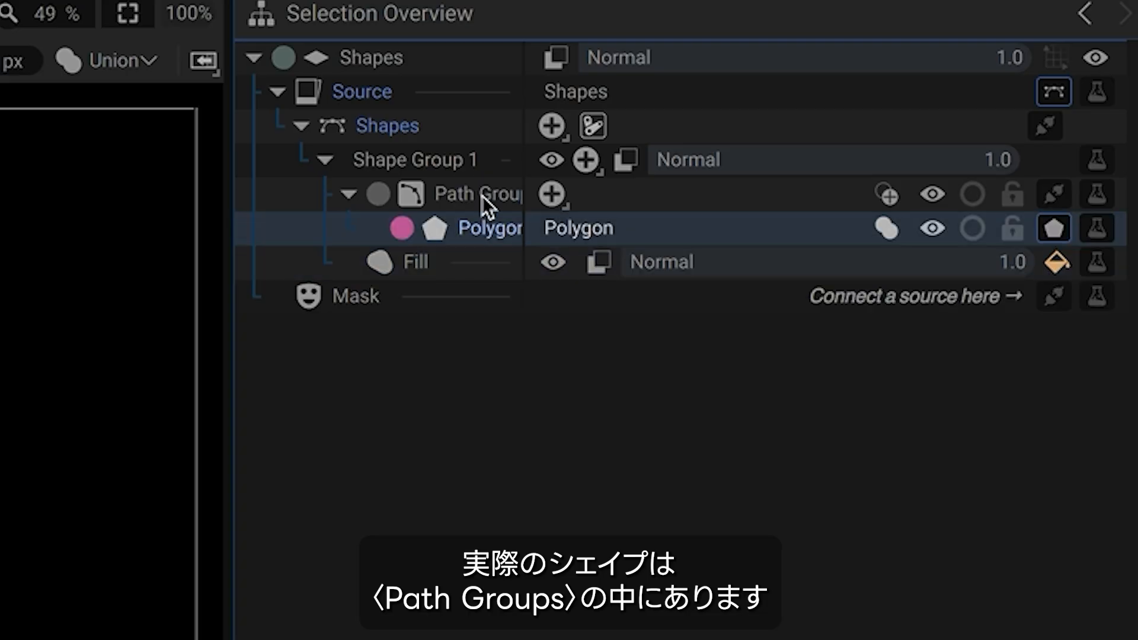
pyautogui.click(482, 198)
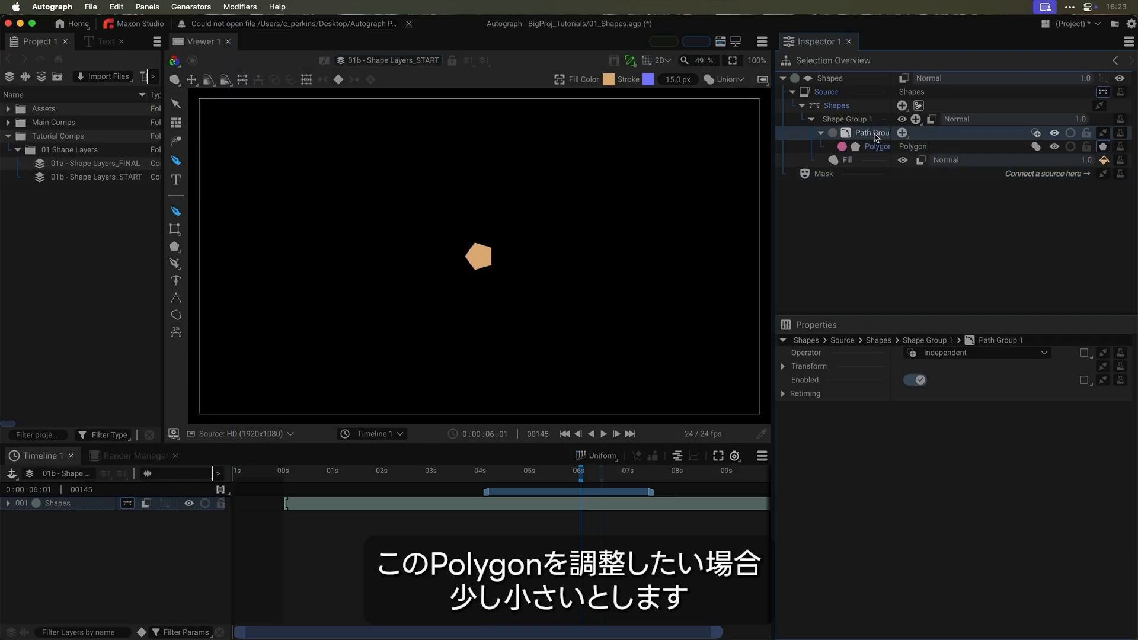
# - Make the Polygon a hexagon with 6 edges and enlarge its radius to 235
pyautogui.click(876, 147)
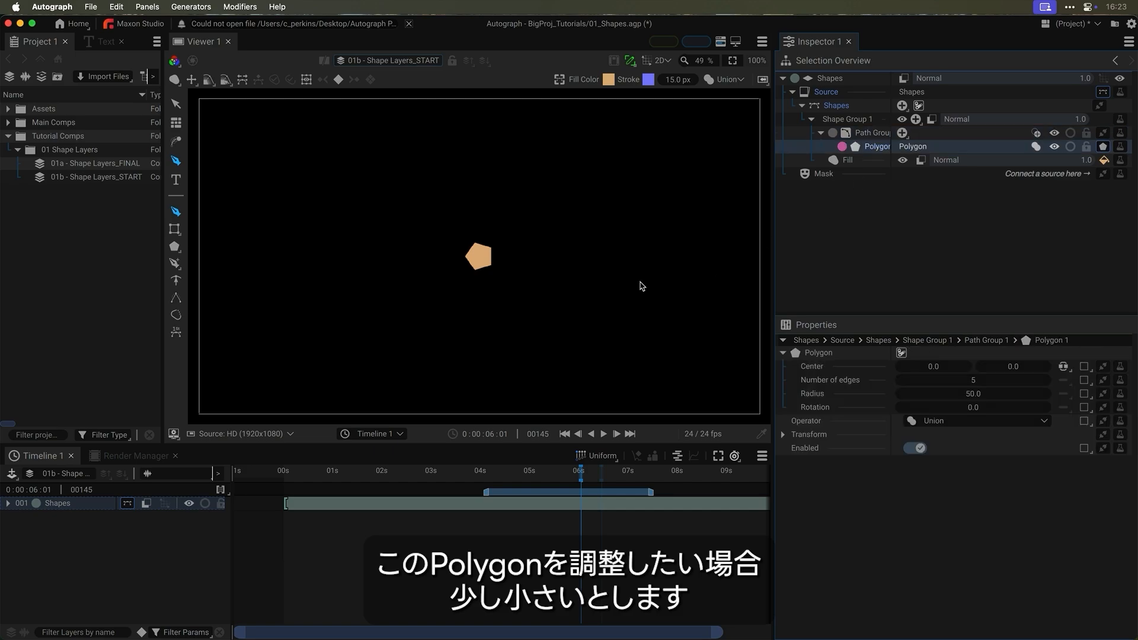
pyautogui.click(984, 385)
pyautogui.write('6')
pyautogui.press('Return')
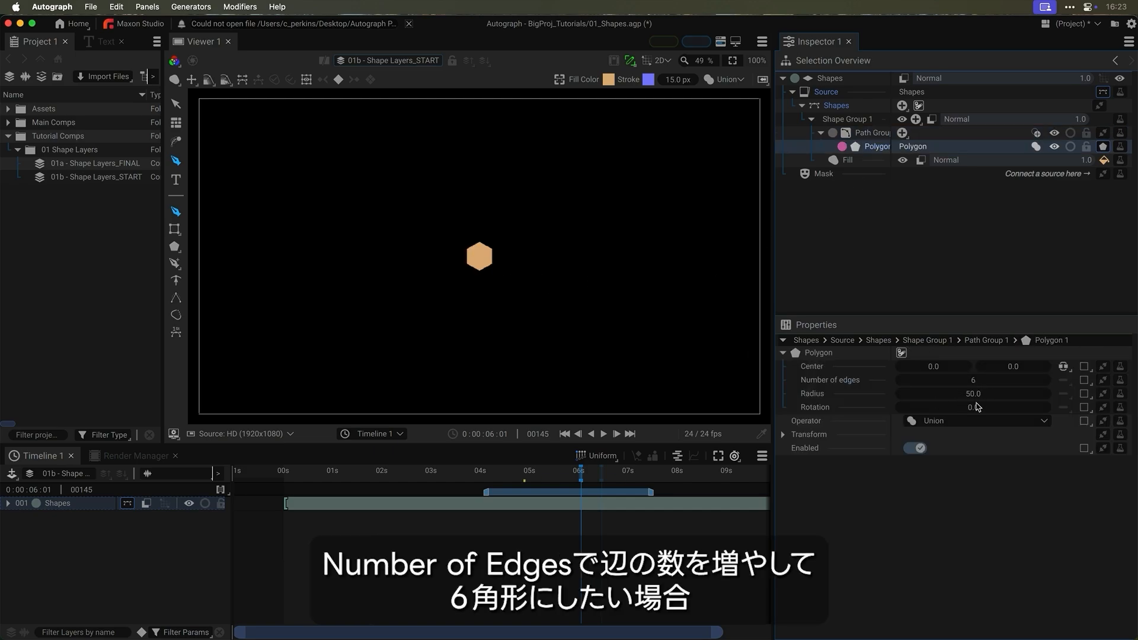
pyautogui.moveTo(973, 395); pyautogui.dragTo(1082, 396)
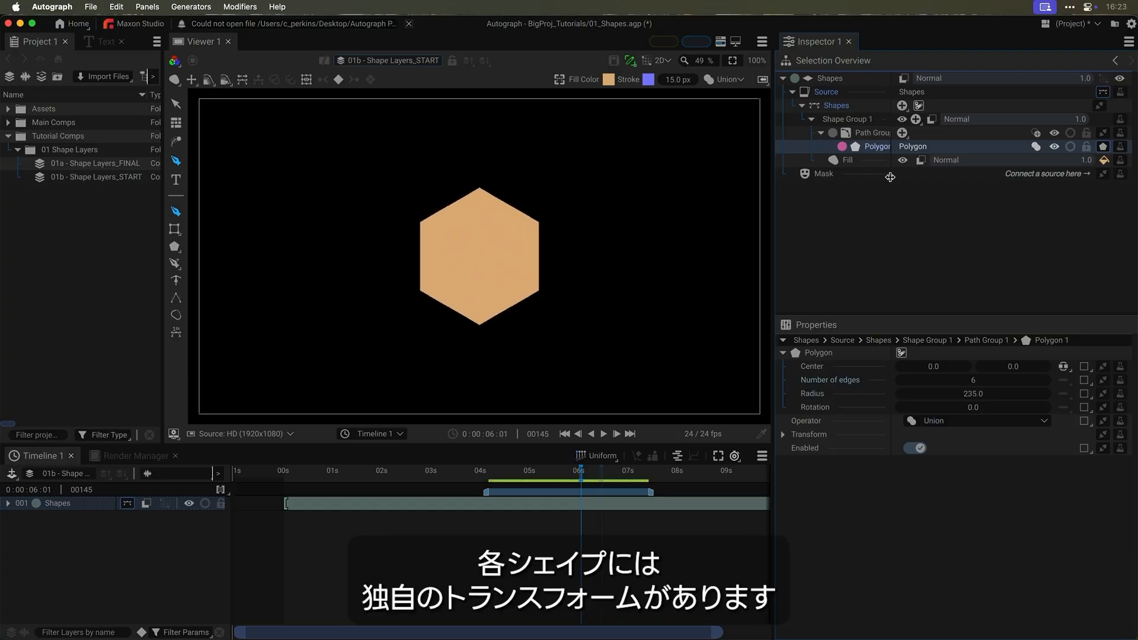
# - Recentre the hexagon by setting its Transform Position X to 0
pyautogui.click(784, 435)
pyautogui.moveTo(936, 450)
pyautogui.mouseDown()
pyautogui.moveTo(916, 450)
pyautogui.moveTo(936, 450)
pyautogui.mouseUp()
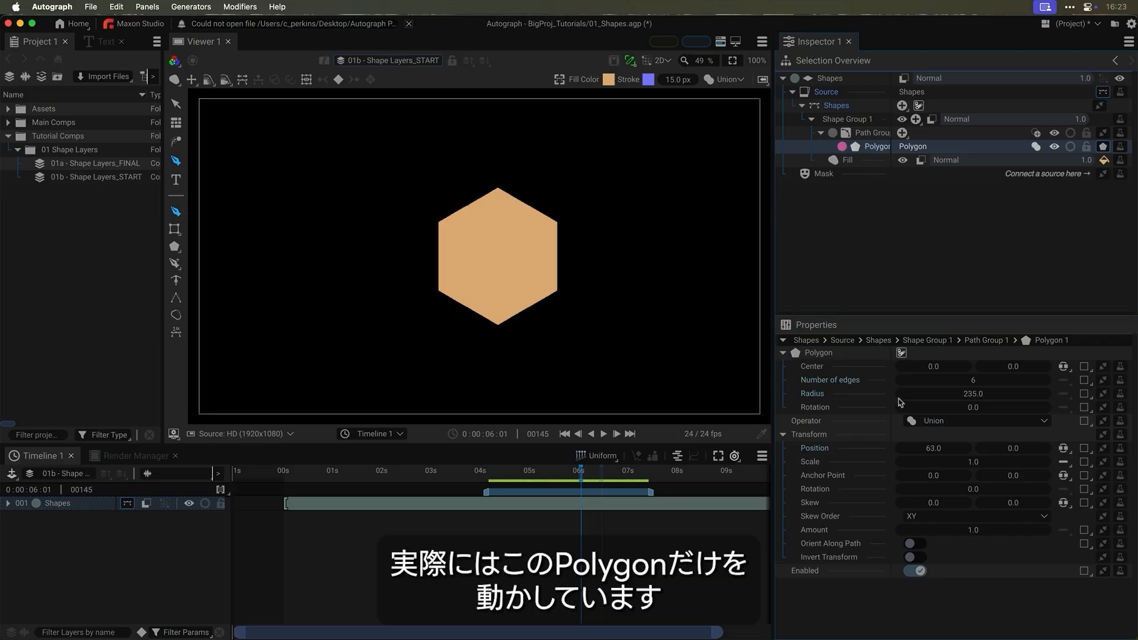
pyautogui.click(941, 448)
pyautogui.write('0')
pyautogui.press('Return')
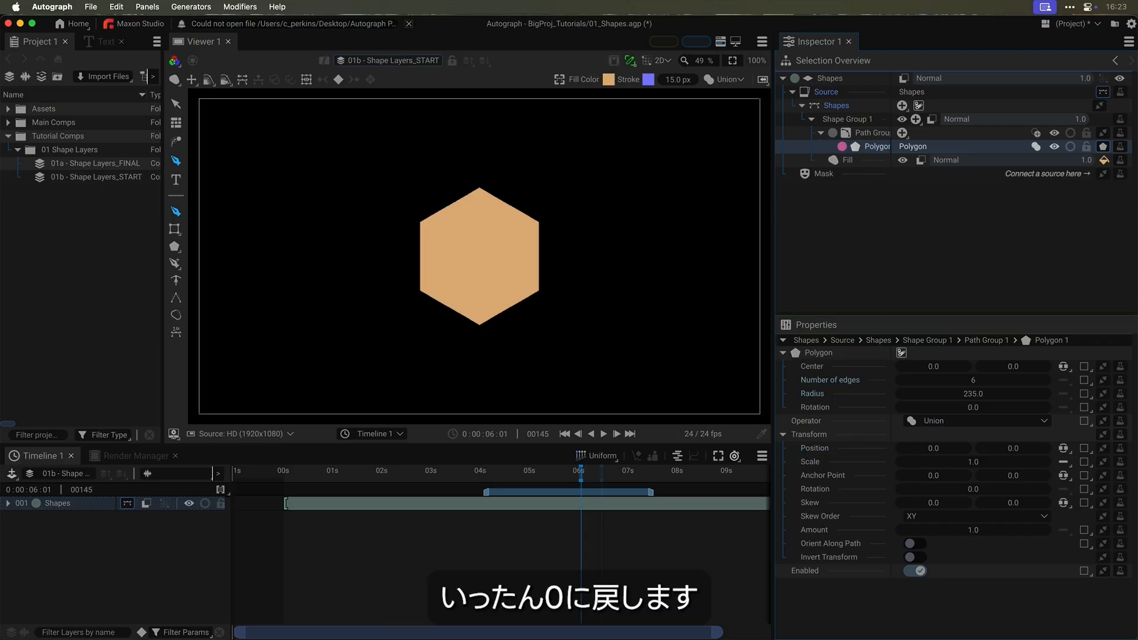
# - Add a blue 15 px Stroke to Shape Group 1
pyautogui.click(863, 121)
pyautogui.click(917, 120)
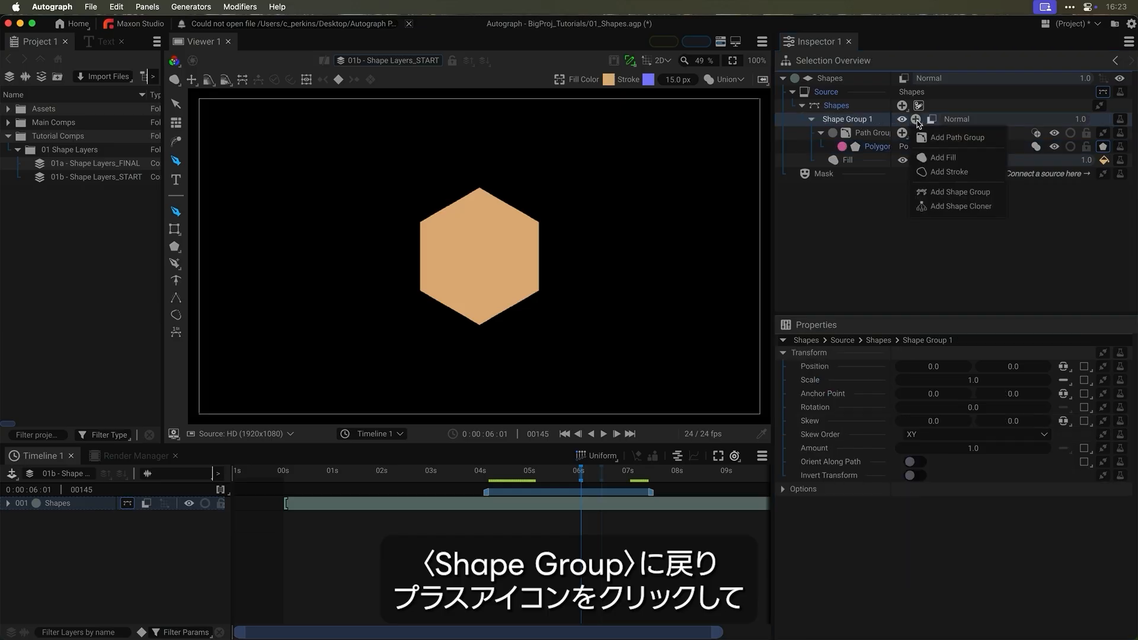
pyautogui.click(949, 172)
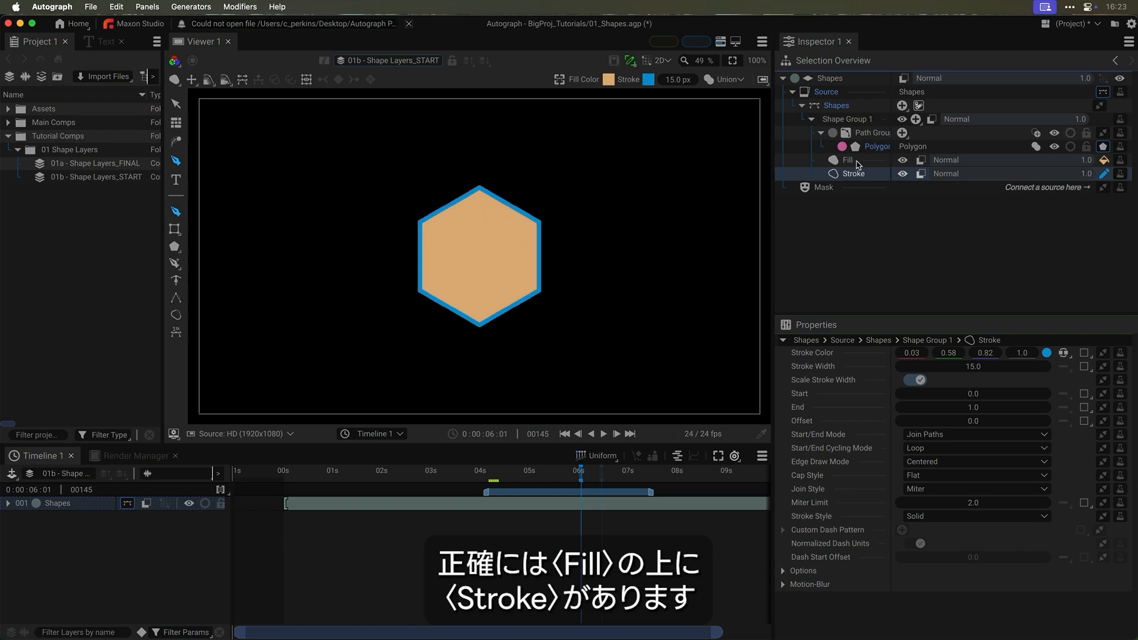
# - Compare Fill and Stroke stacking orders, ending with Stroke listed after Fill
pyautogui.moveTo(855, 180); pyautogui.dragTo(856, 180)
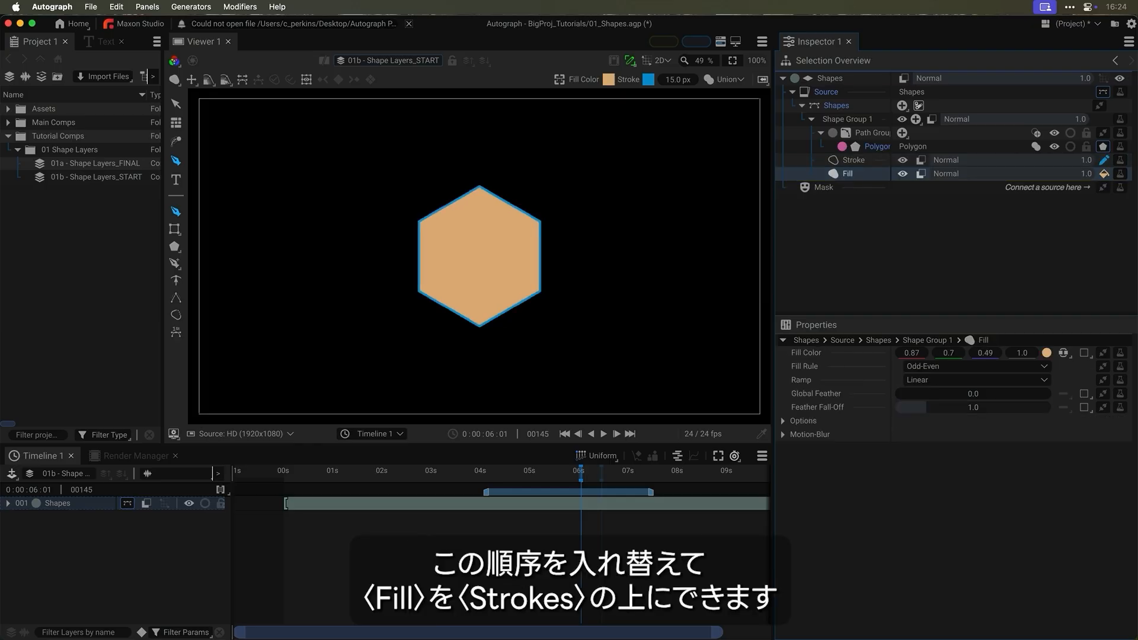
pyautogui.scroll(5, 472, 201)
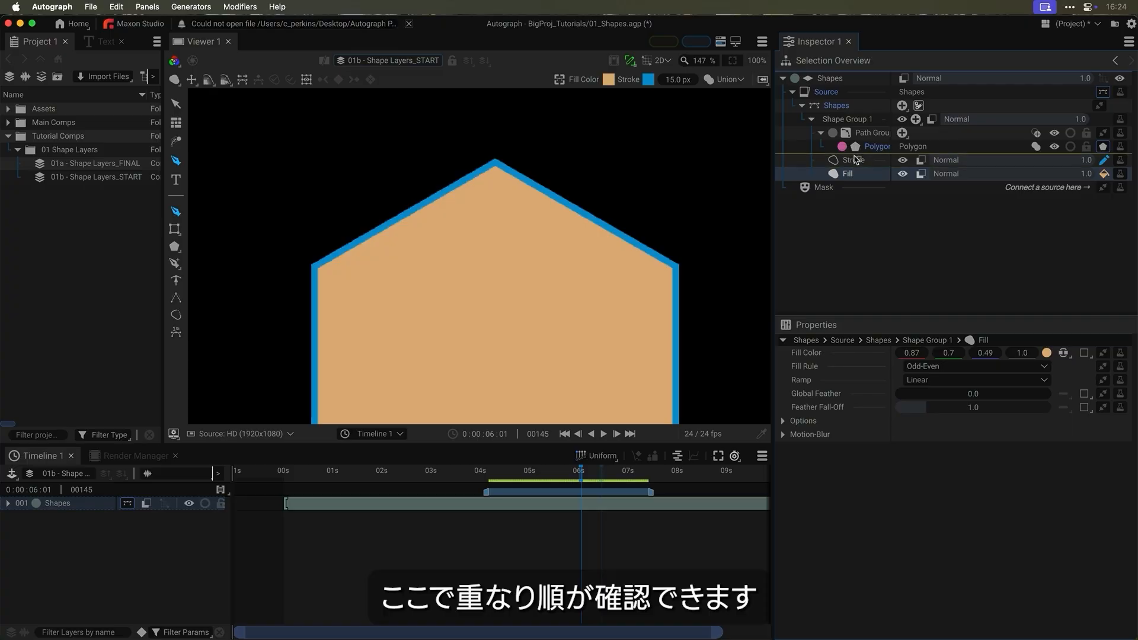
pyautogui.moveTo(856, 160); pyautogui.dragTo(856, 176)
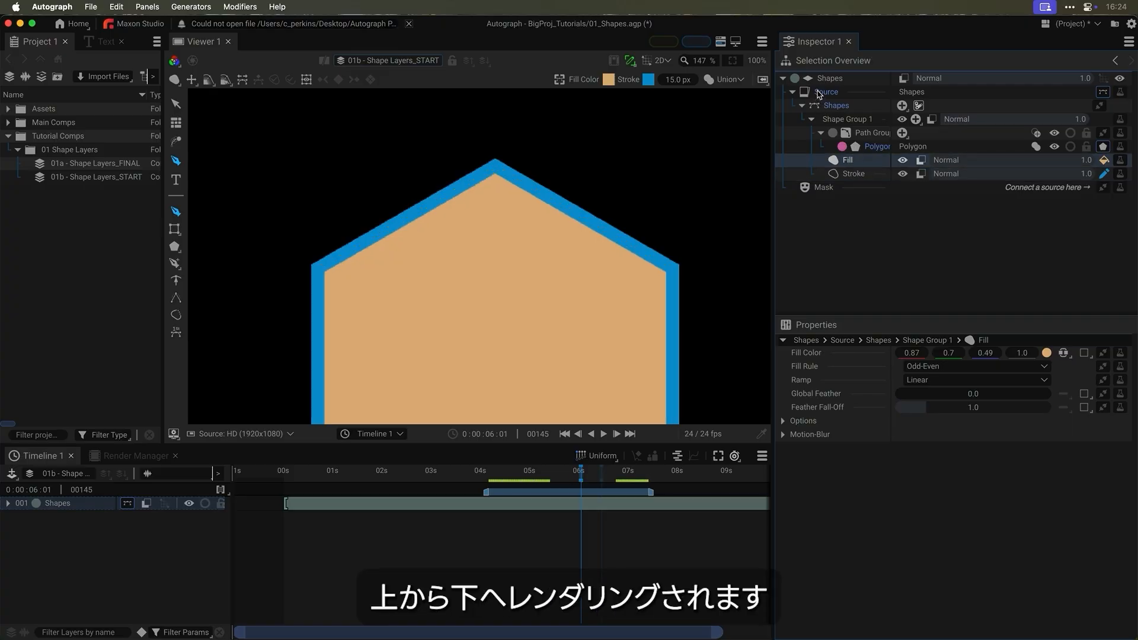
pyautogui.click(856, 178)
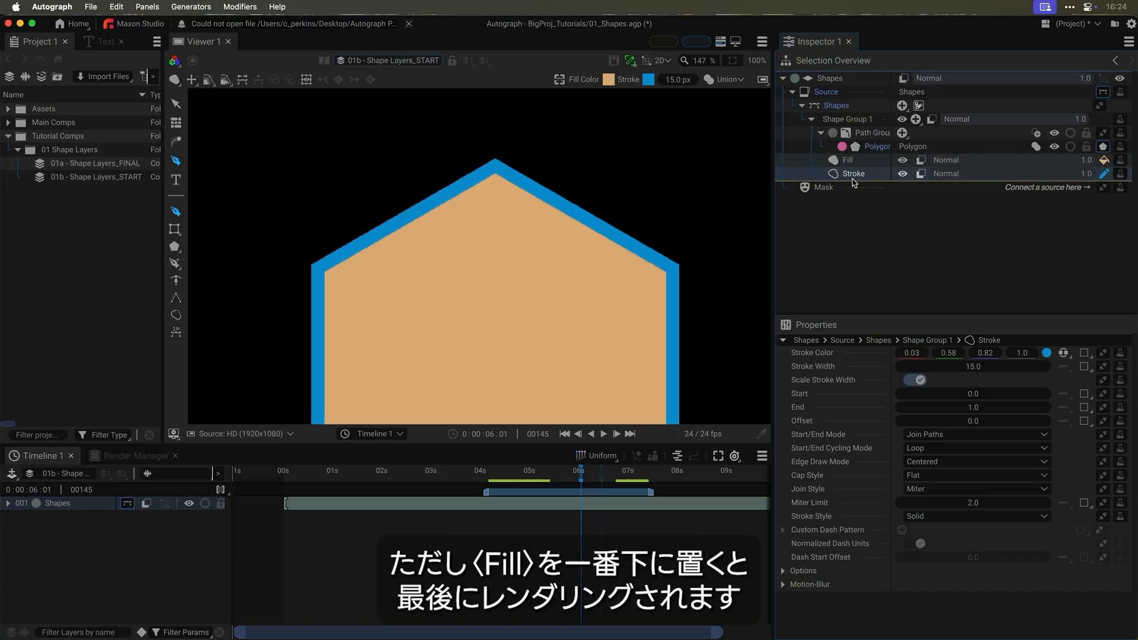
pyautogui.moveTo(848, 160); pyautogui.dragTo(855, 182)
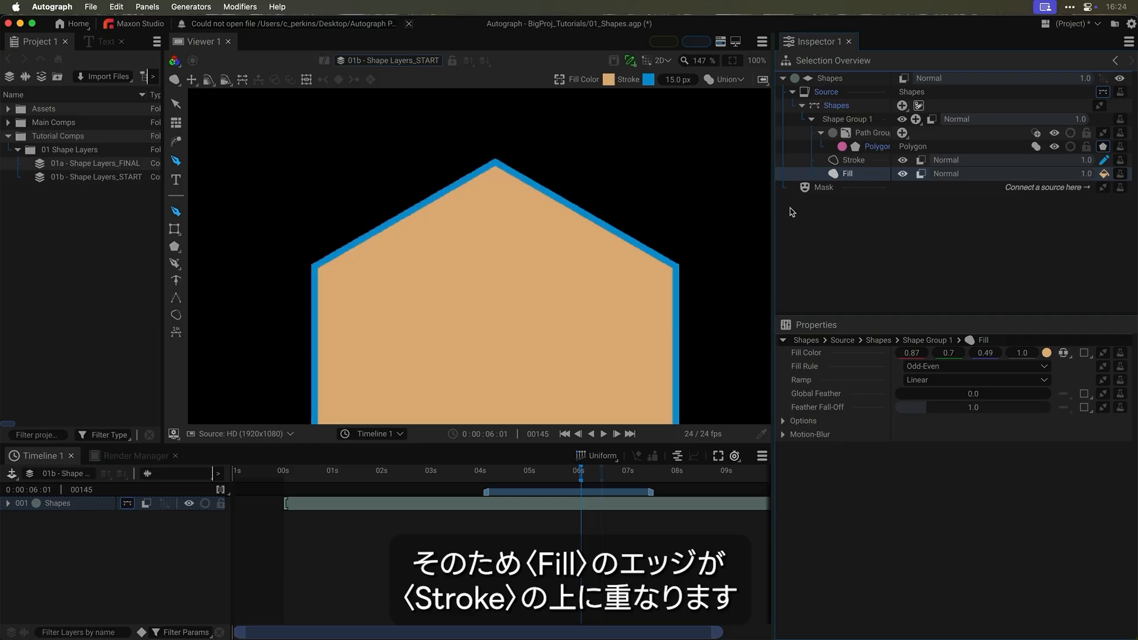
pyautogui.press('super+z')
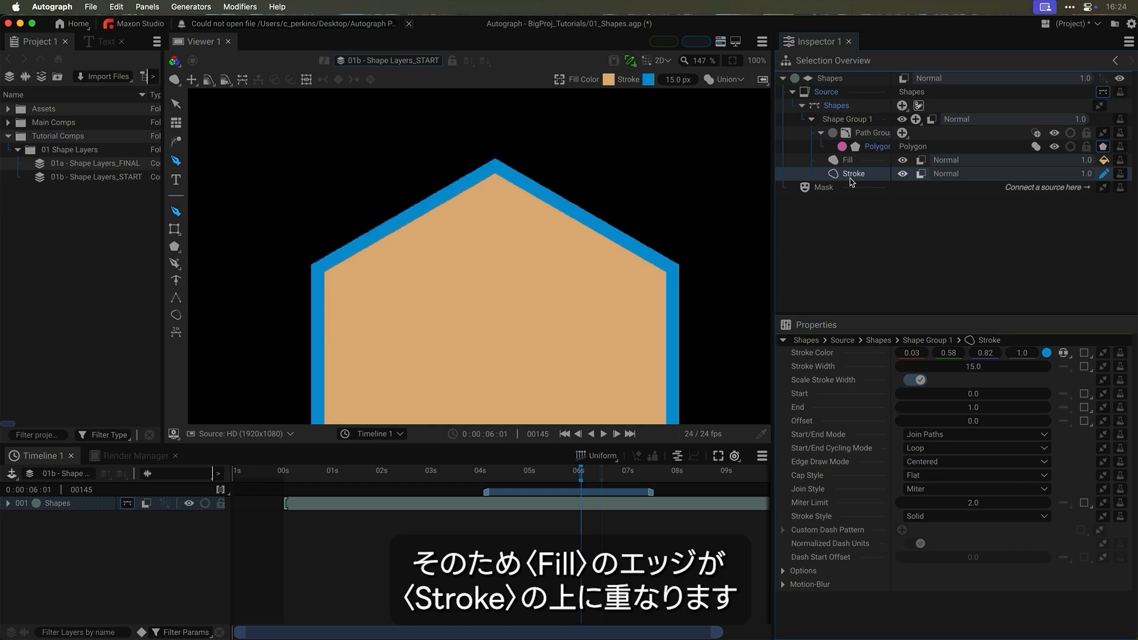
pyautogui.click(86, 562)
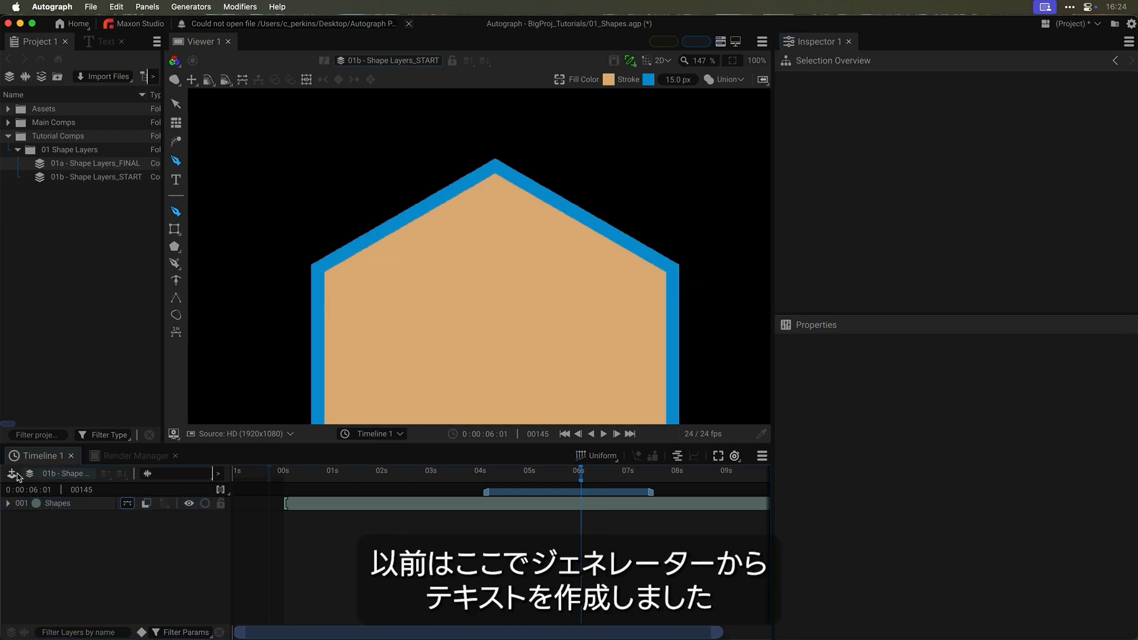
pyautogui.hotkey('shift', 'q')
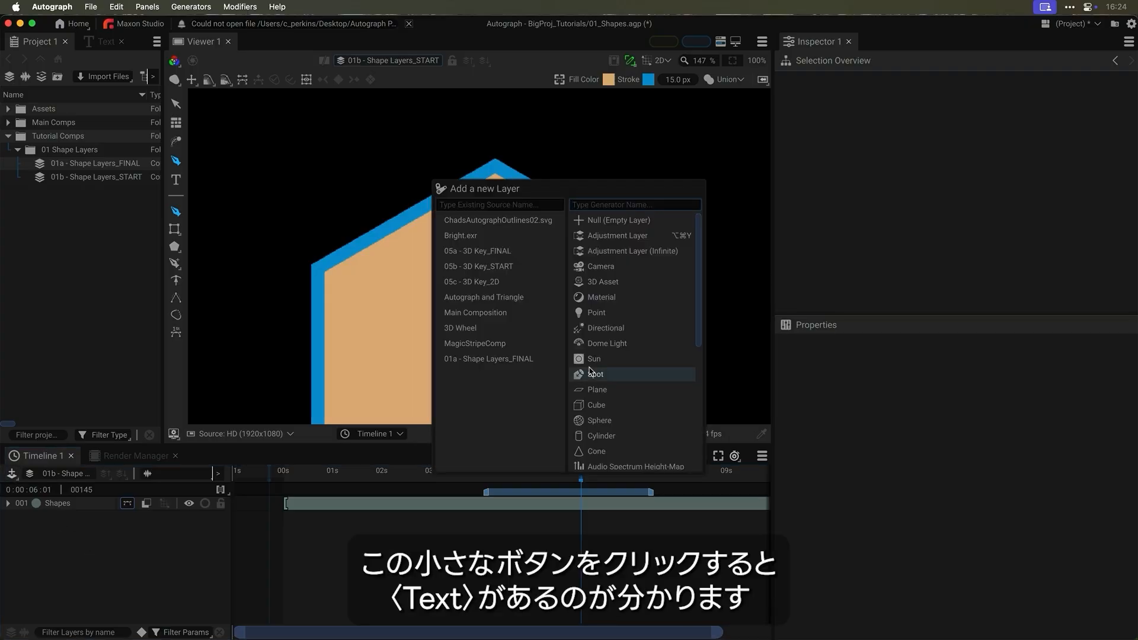
pyautogui.scroll(-5, 645, 375)
pyautogui.scroll(-3, 643, 380)
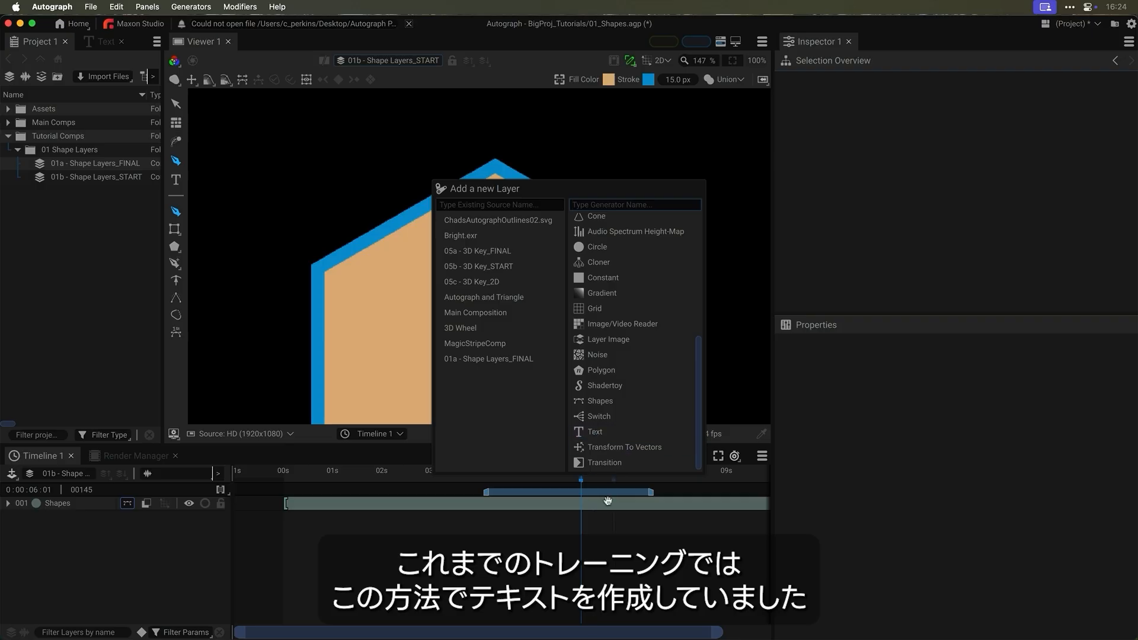
pyautogui.click(520, 509)
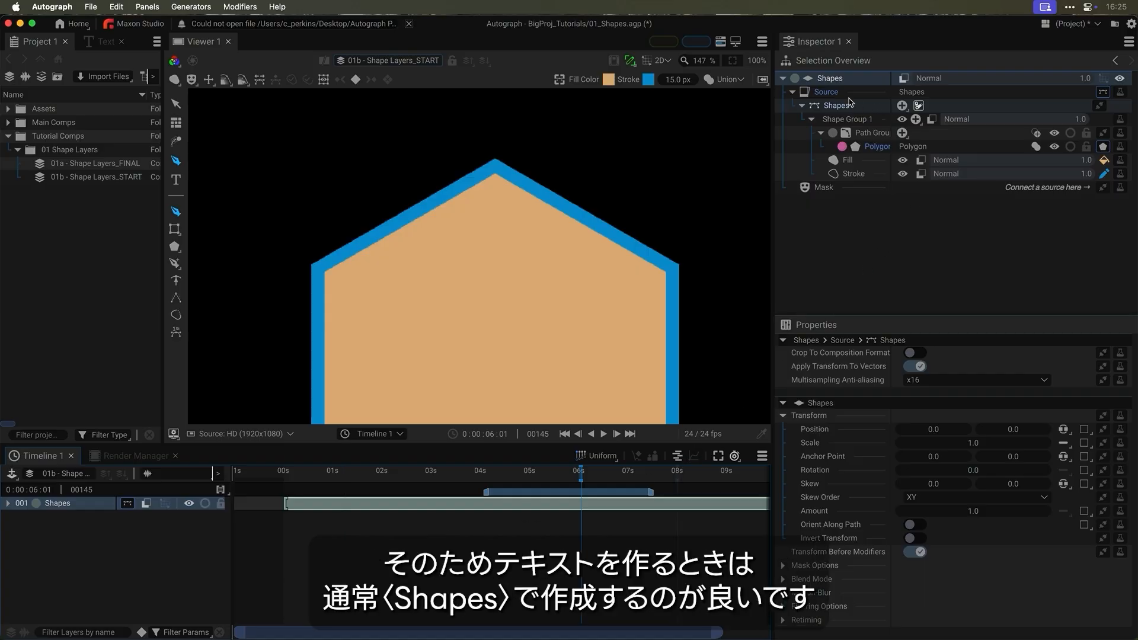
# - Add a Text path to Path Group 1 beside the Polygon
pyautogui.click(917, 119)
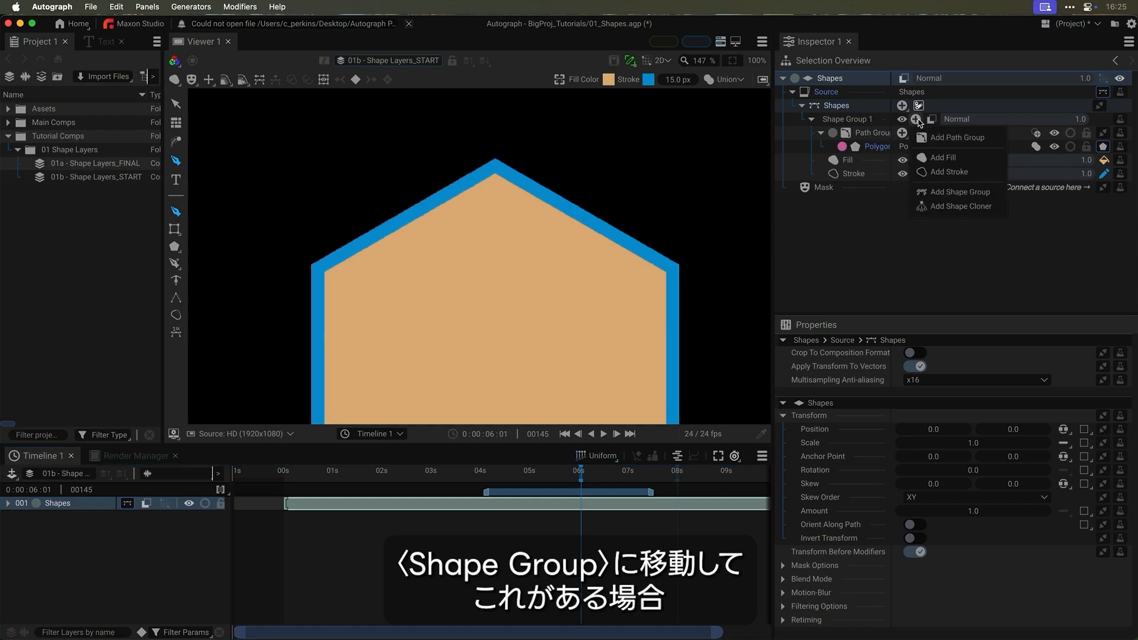
pyautogui.click(879, 122)
pyautogui.click(902, 133)
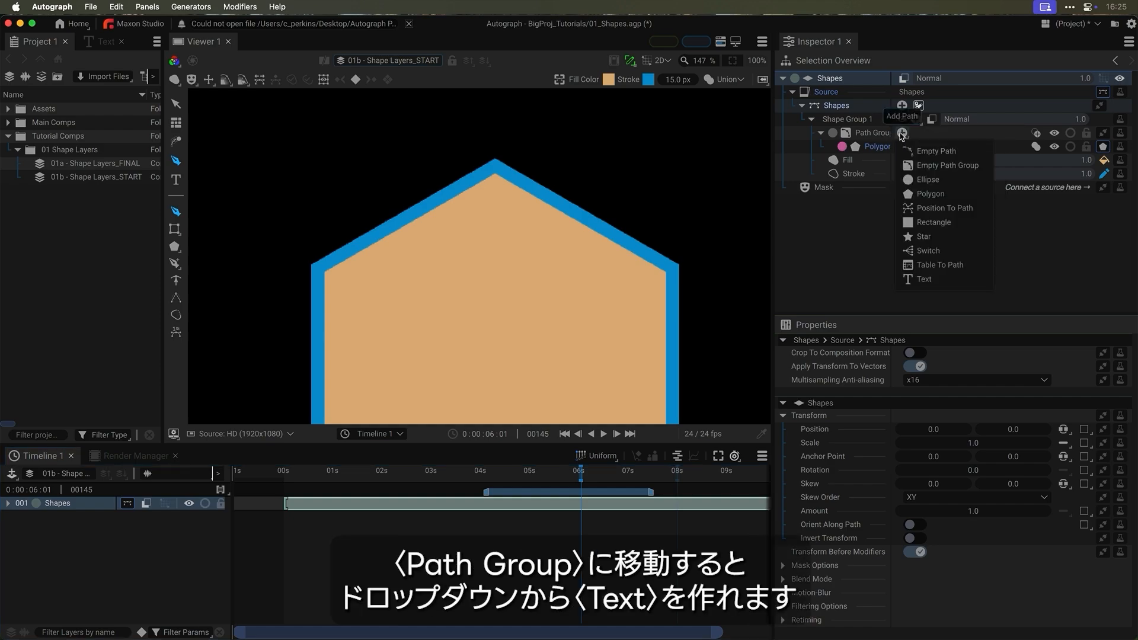
pyautogui.click(926, 280)
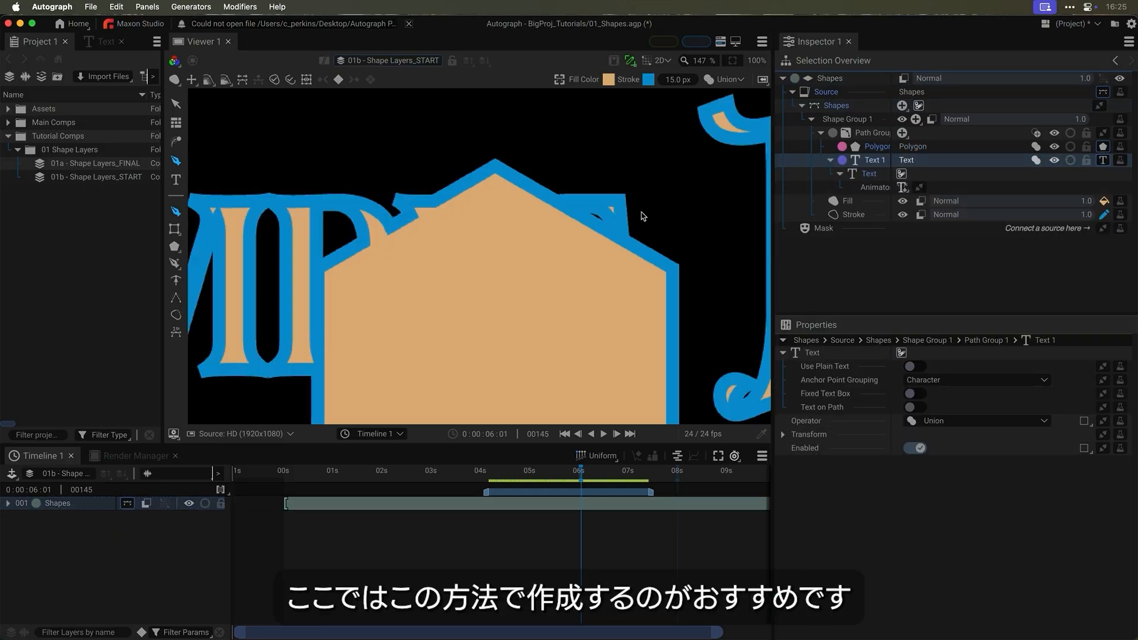
pyautogui.scroll(-5, 643, 215)
pyautogui.scroll(3, 643, 219)
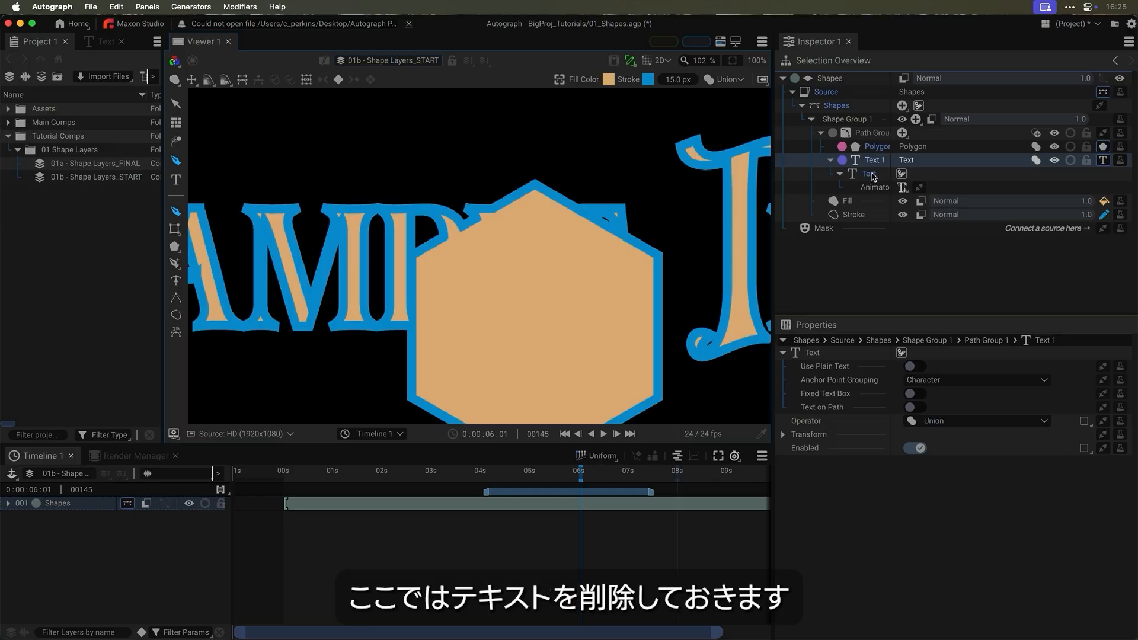
# - Delete the text source under Text 1 and select the Fill
pyautogui.click(871, 176)
pyautogui.press('Delete')
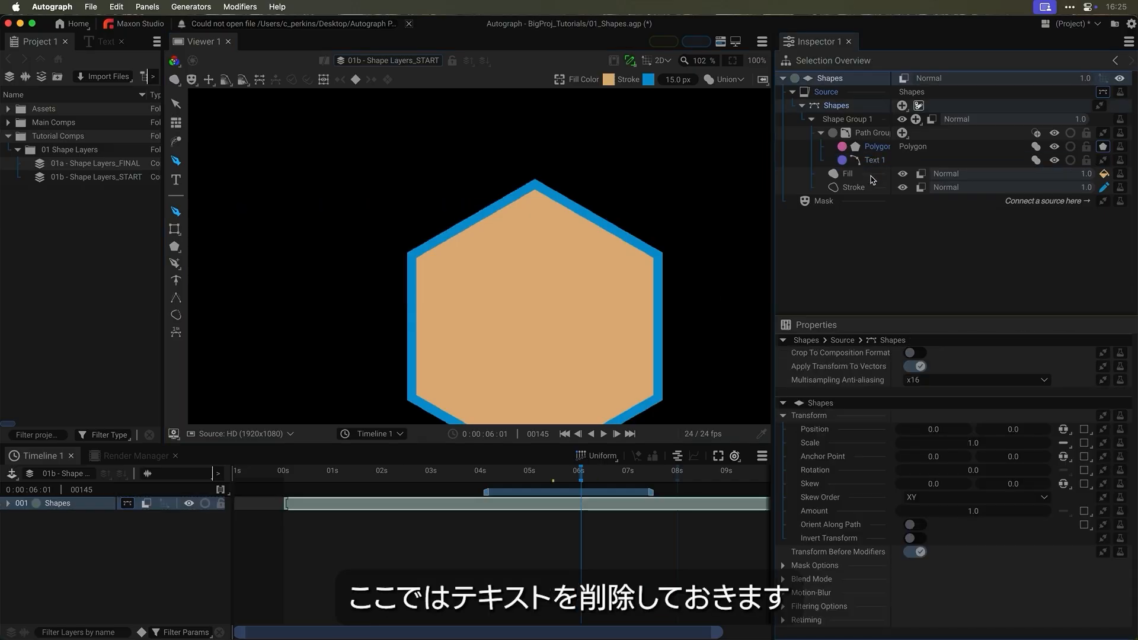
pyautogui.click(850, 178)
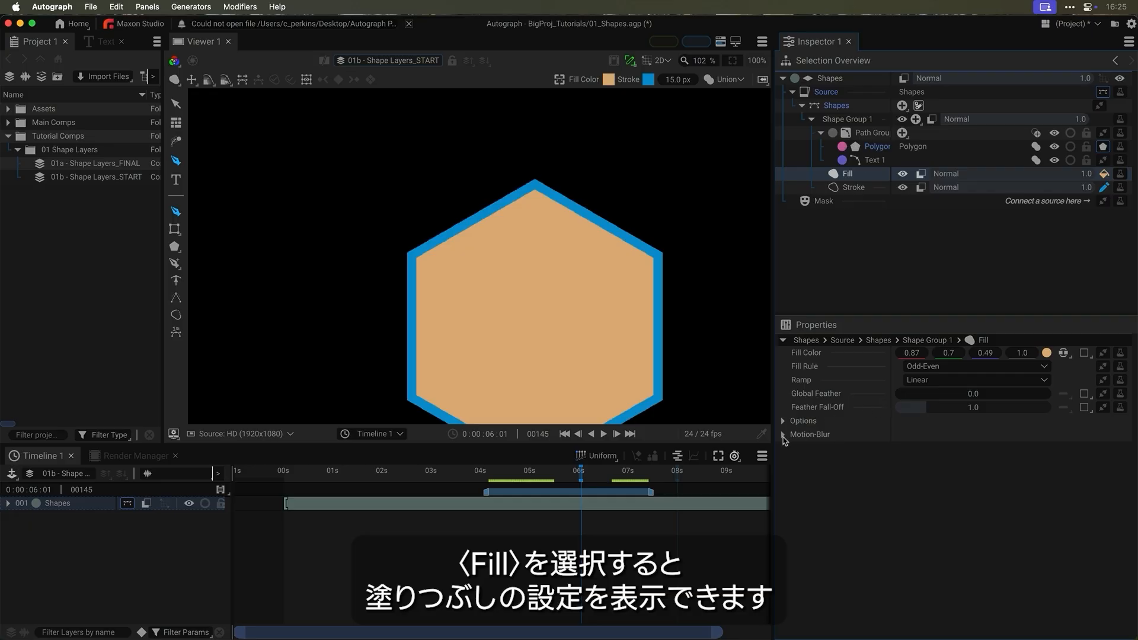
# - Remove the Fill and trim the stroke to End 0.45 with Offset -0.15
pyautogui.click(856, 190)
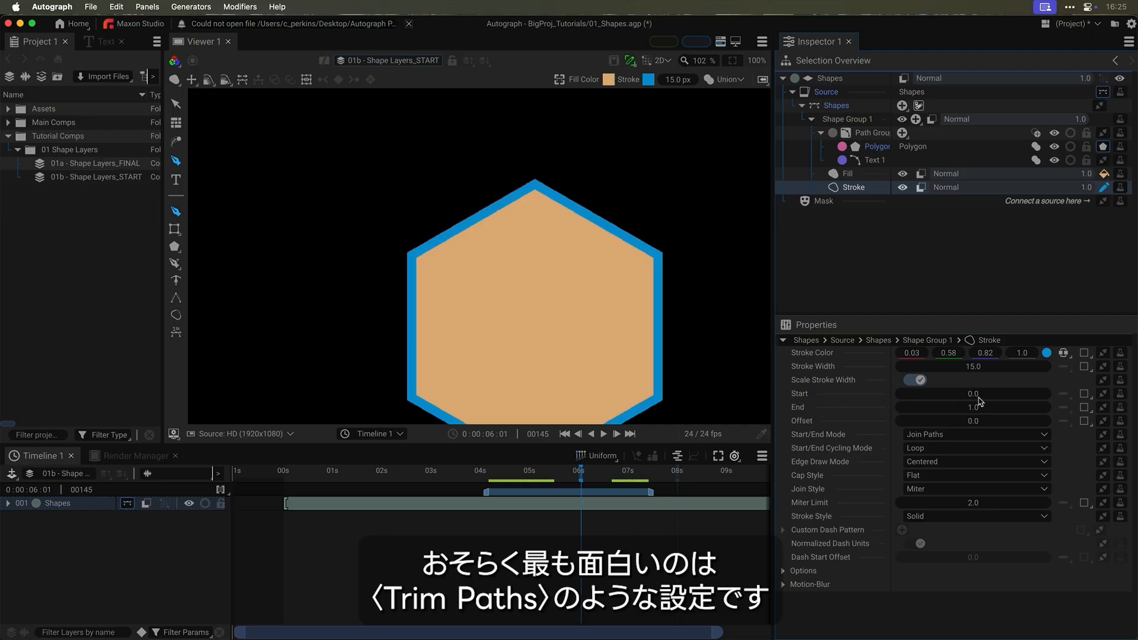
pyautogui.moveTo(977, 412); pyautogui.dragTo(952, 412)
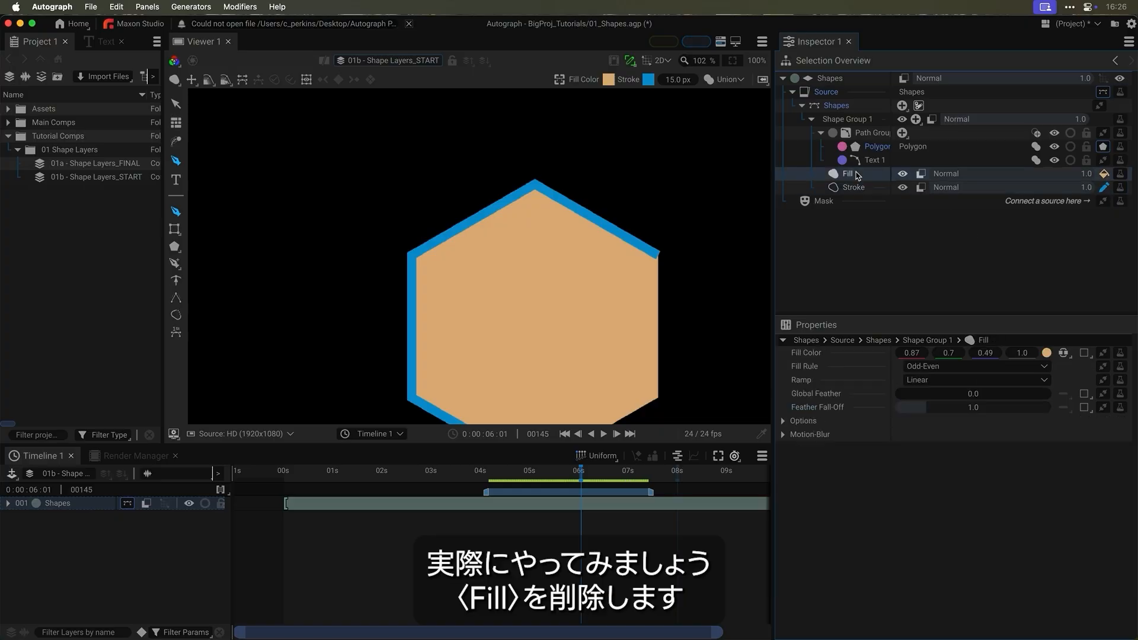
pyautogui.press('Delete')
pyautogui.click(857, 173)
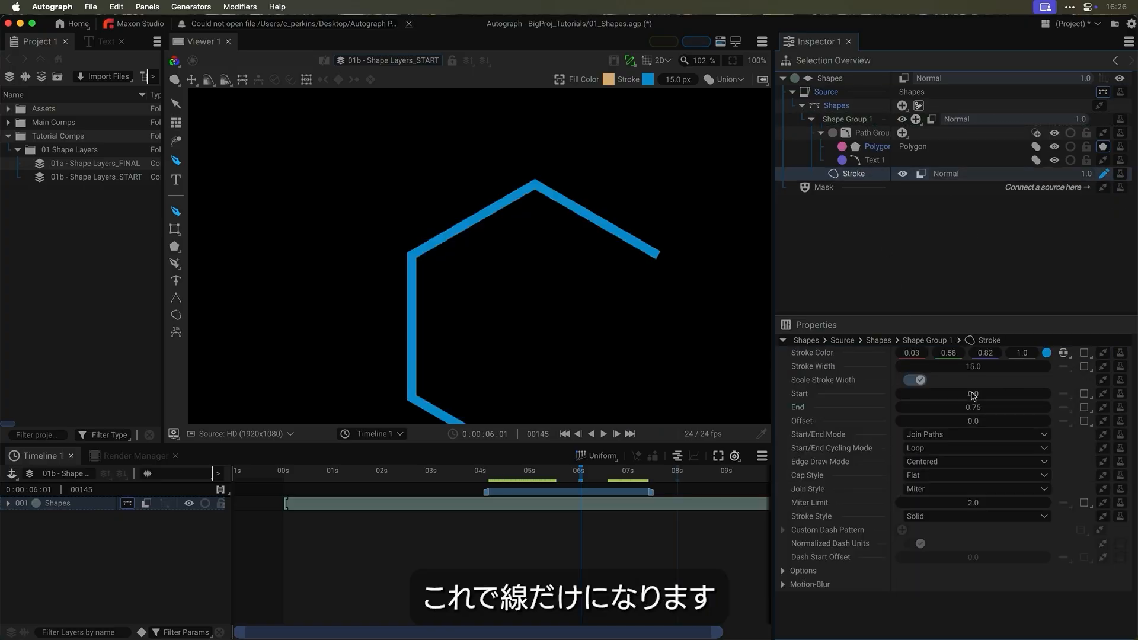
pyautogui.moveTo(972, 408)
pyautogui.mouseDown()
pyautogui.moveTo(916, 408)
pyautogui.moveTo(987, 408)
pyautogui.moveTo(964, 409)
pyautogui.moveTo(984, 421)
pyautogui.moveTo(974, 422)
pyautogui.mouseUp()
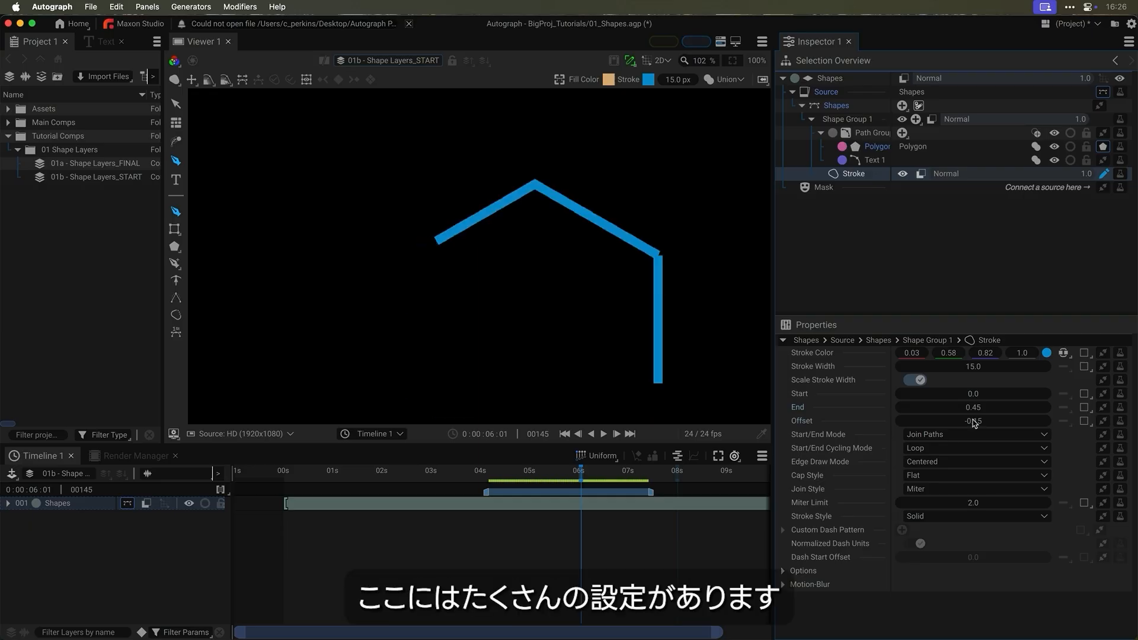
# - Keep the stroke style Solid and toggle the stroke's visibility off and back on
pyautogui.click(971, 517)
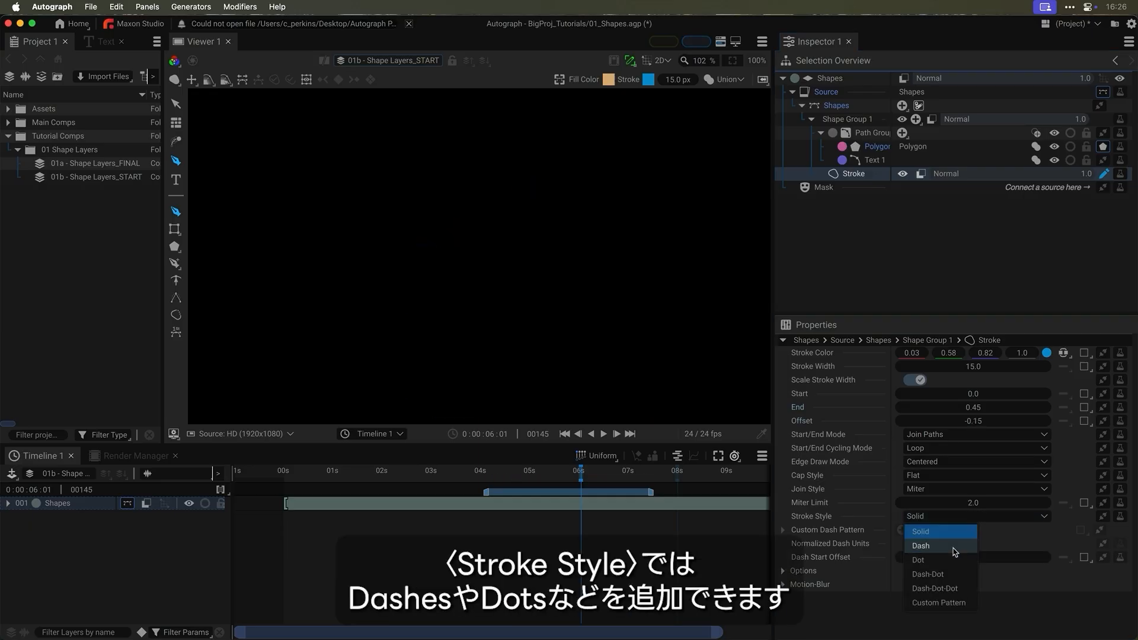
pyautogui.click(843, 532)
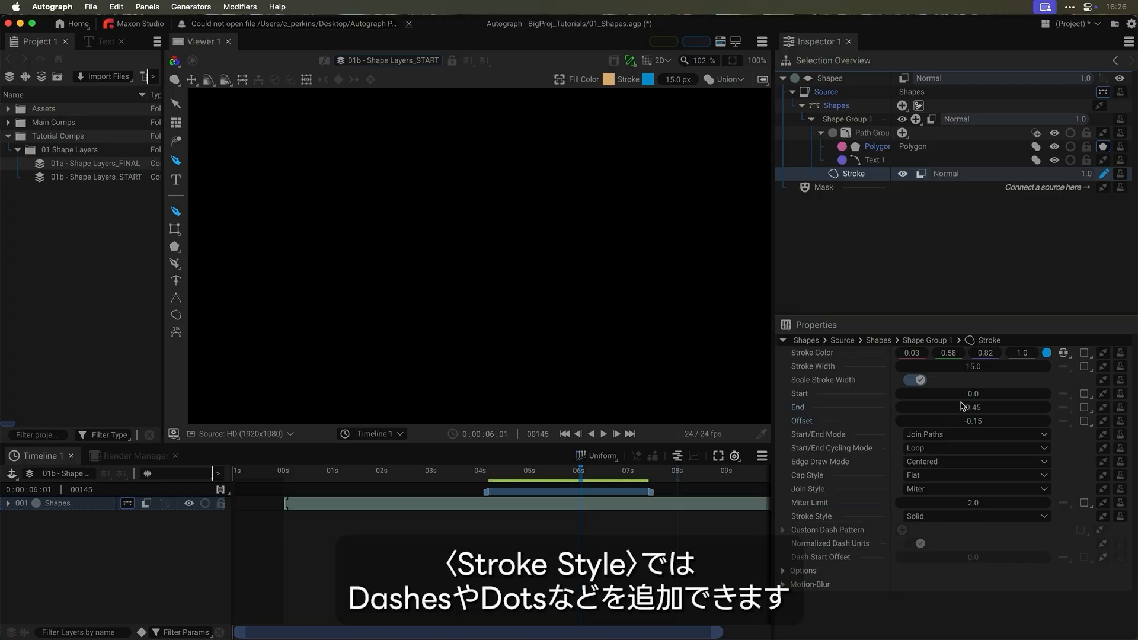
pyautogui.click(902, 175)
pyautogui.click(902, 175)
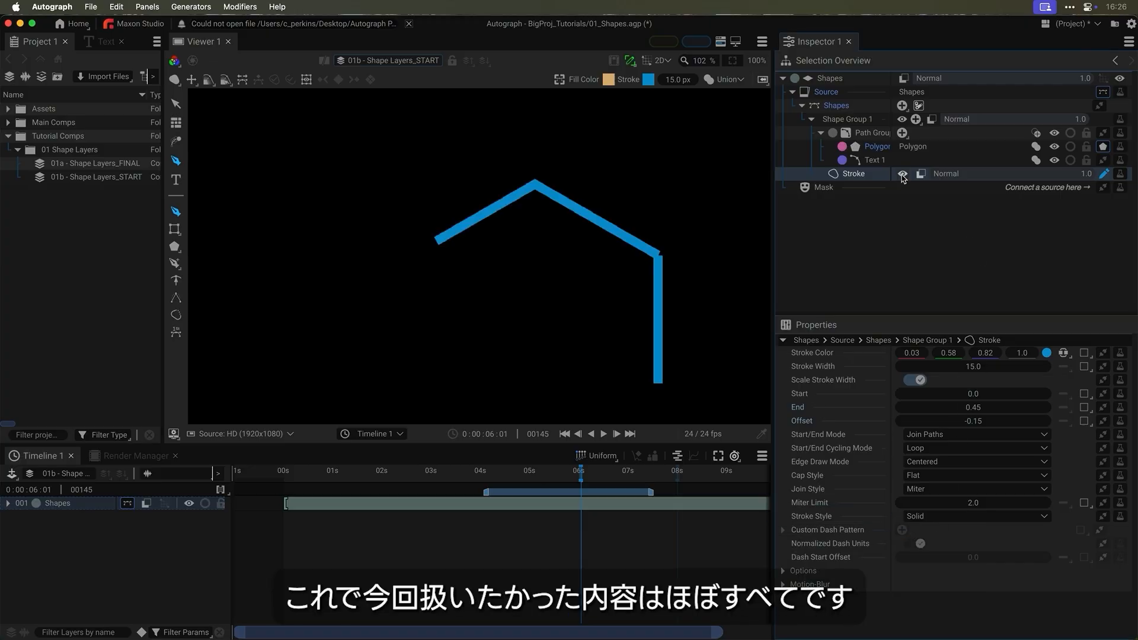